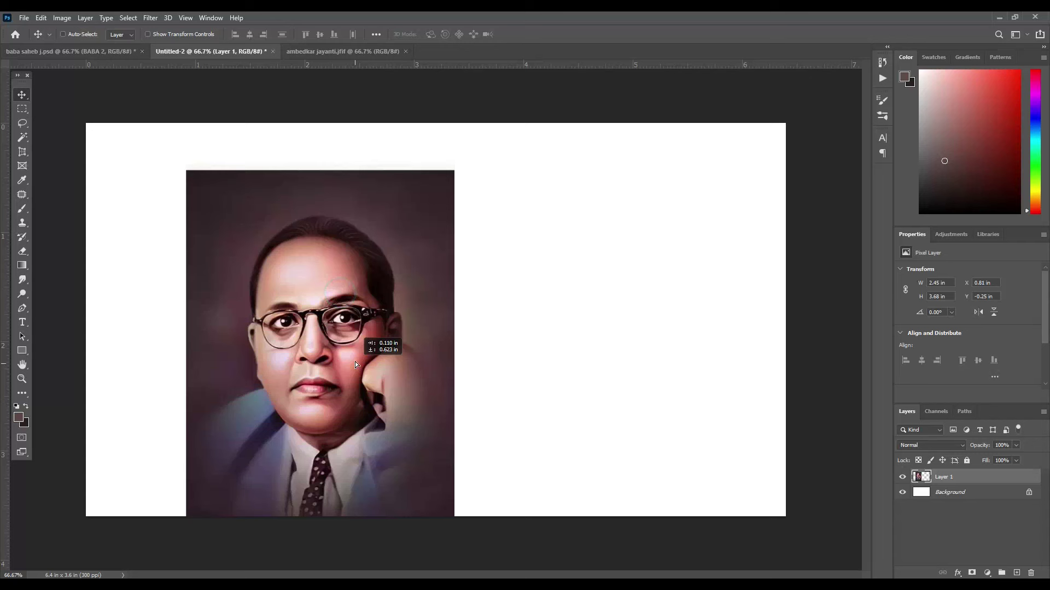
Step: Move the head-on-hand Ambedkar portrait higher on the left of the canvas
drag(355, 362, 356, 317)
Step: Add a Gradient Fill layer with Radial style and Reverse checked for a dark background
click(988, 573)
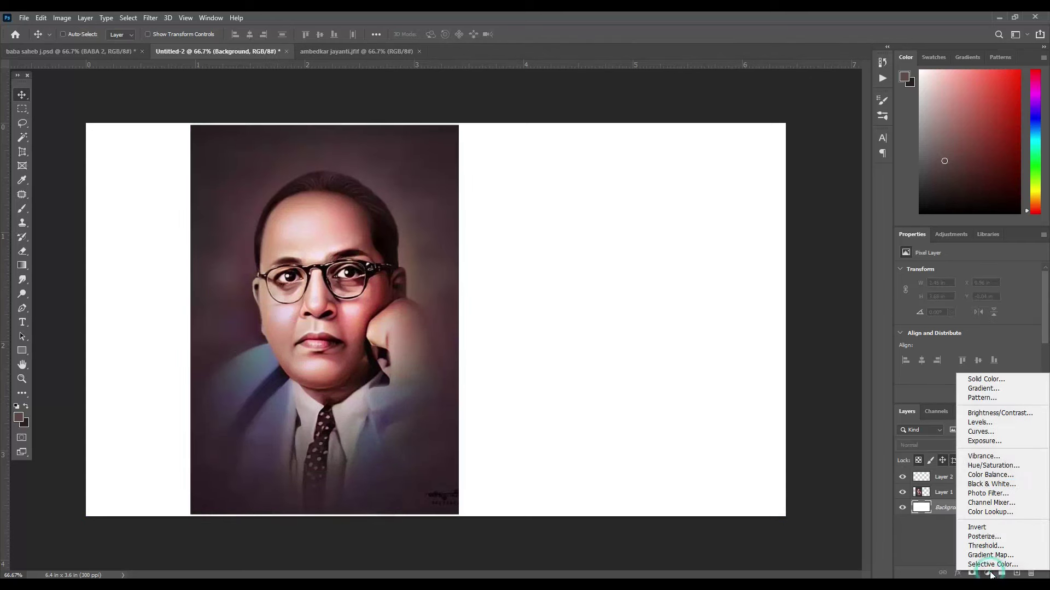
click(983, 389)
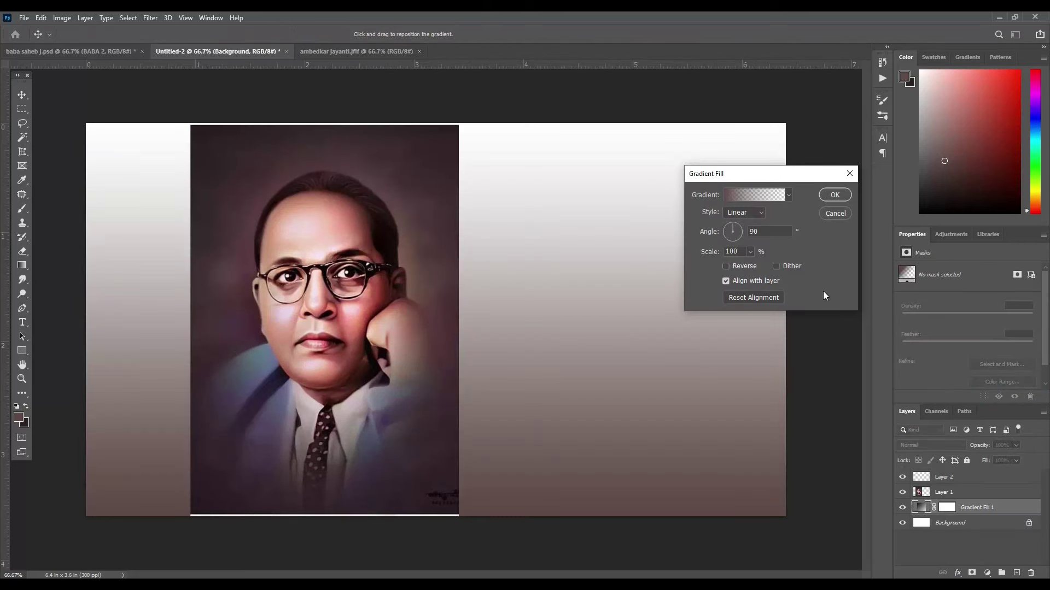
click(743, 212)
click(756, 230)
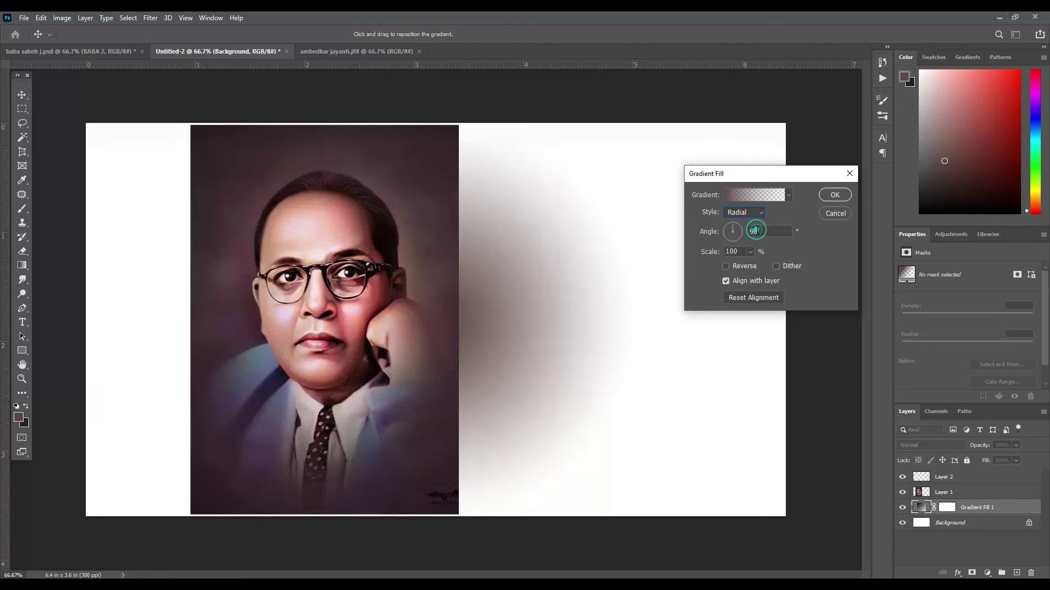
click(727, 267)
click(835, 195)
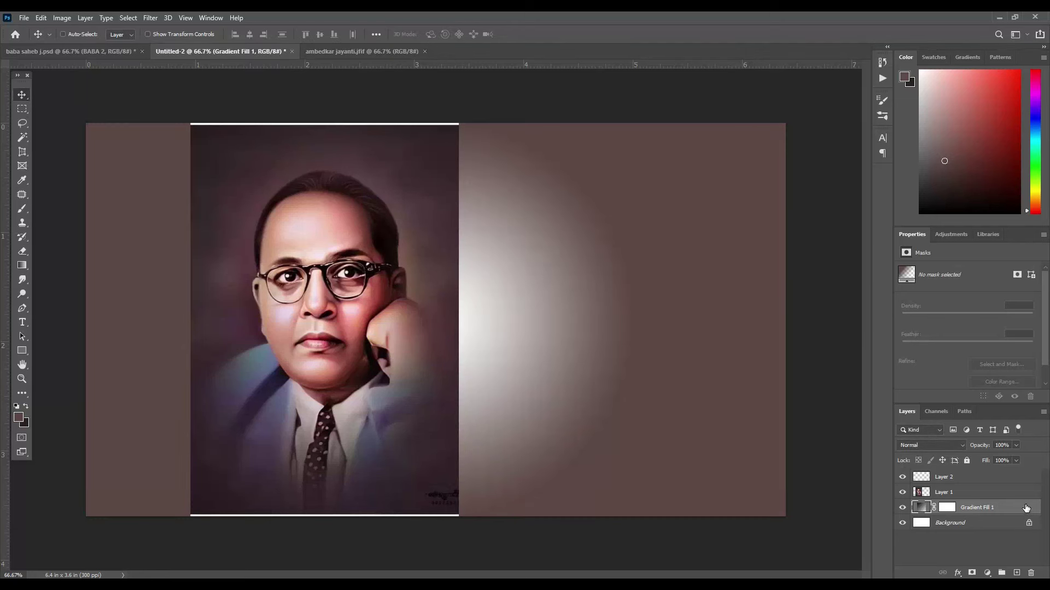
Step: Give the gradient fill layer a Gradient Overlay layer style to deepen the background
double_click(1026, 509)
click(609, 409)
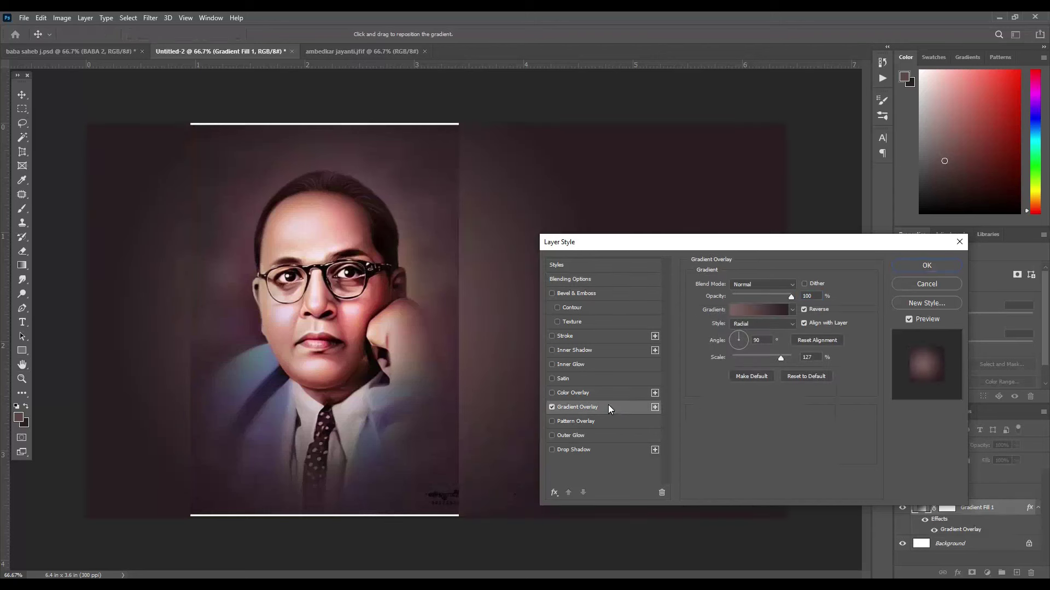
click(928, 266)
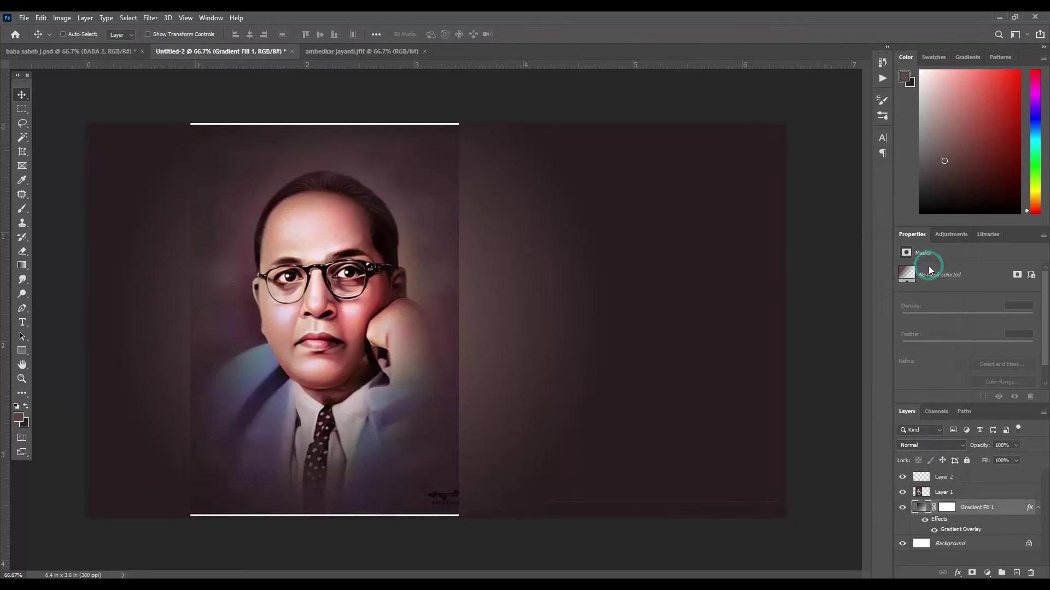
drag(344, 246, 372, 263)
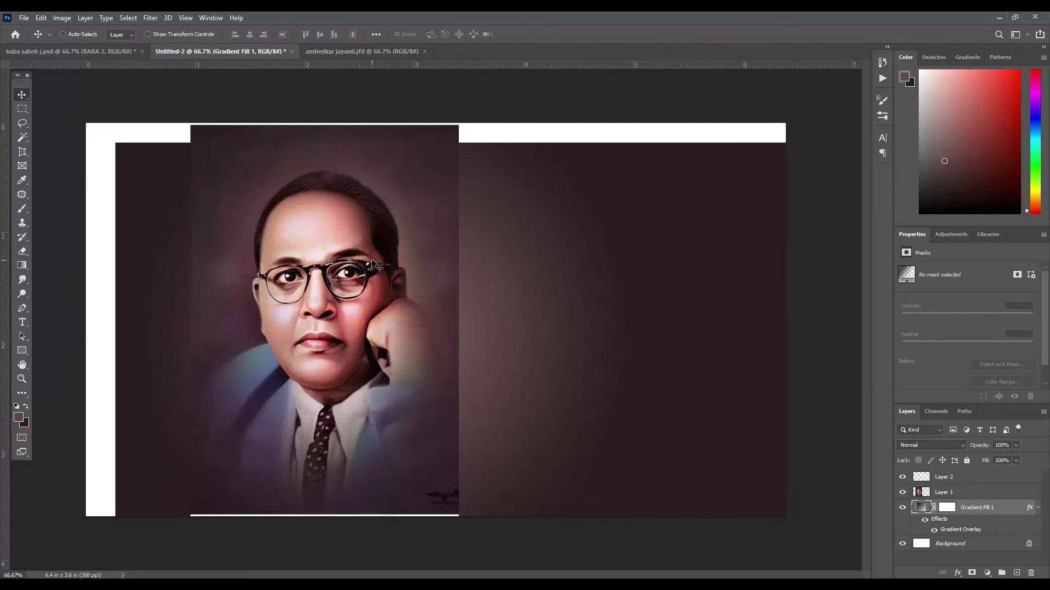
key(ctrl+z)
Step: Select the head-on-hand portrait's layer and shift it to the right
right_click(322, 252)
click(339, 261)
drag(332, 262, 376, 262)
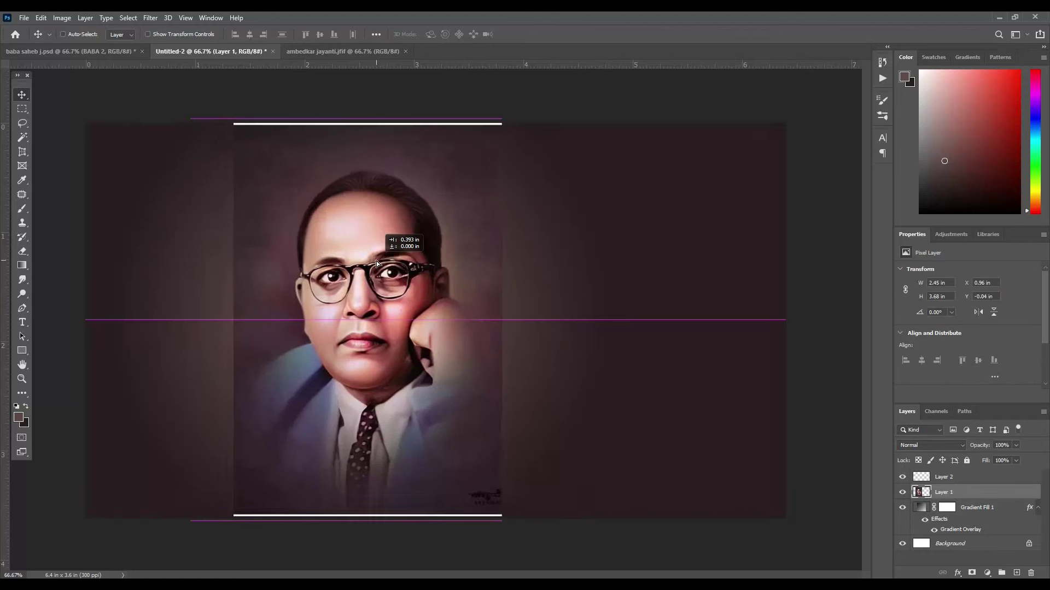
Step: Bring in the seated writing portrait, scale it at bottom-left, and place it behind the main portrait
drag(298, 295, 212, 364)
key(ctrl+t)
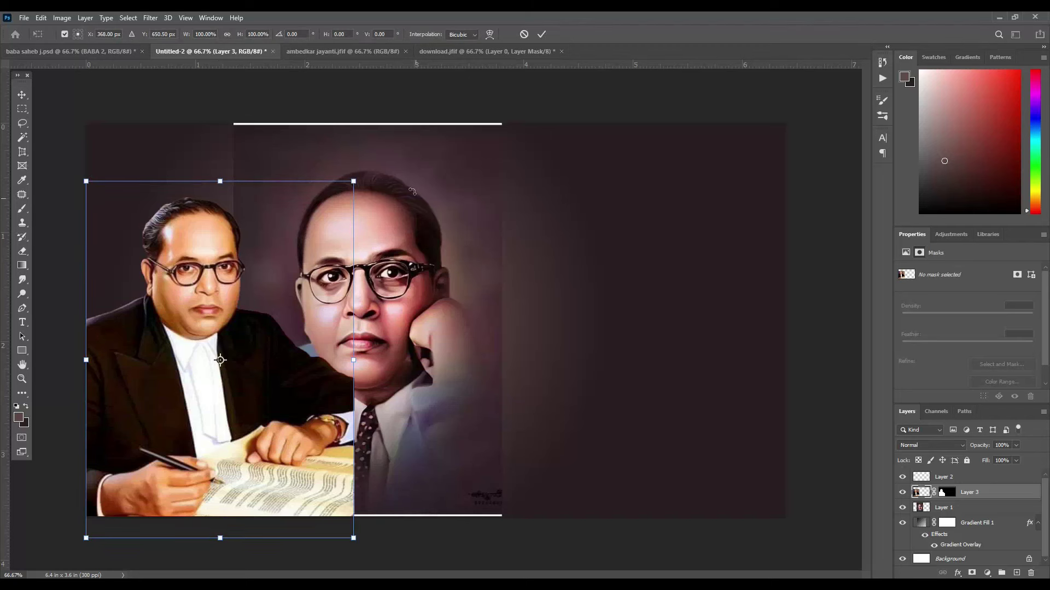
drag(353, 181, 293, 263)
mouse_move(231, 434)
mouse_down()
mouse_move(231, 417)
mouse_move(226, 424)
mouse_up()
drag(287, 254, 301, 235)
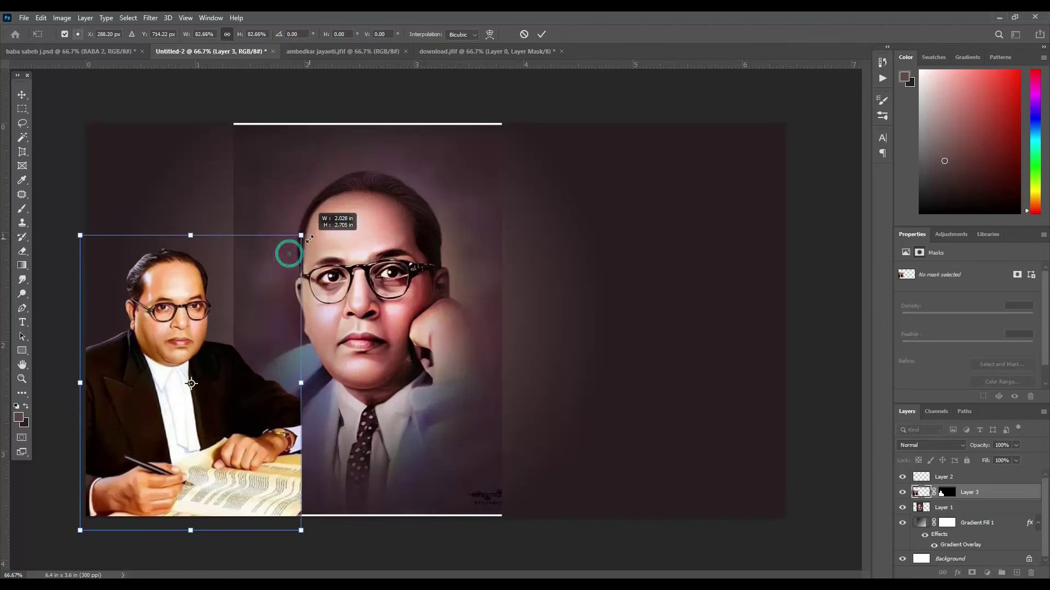
click(541, 34)
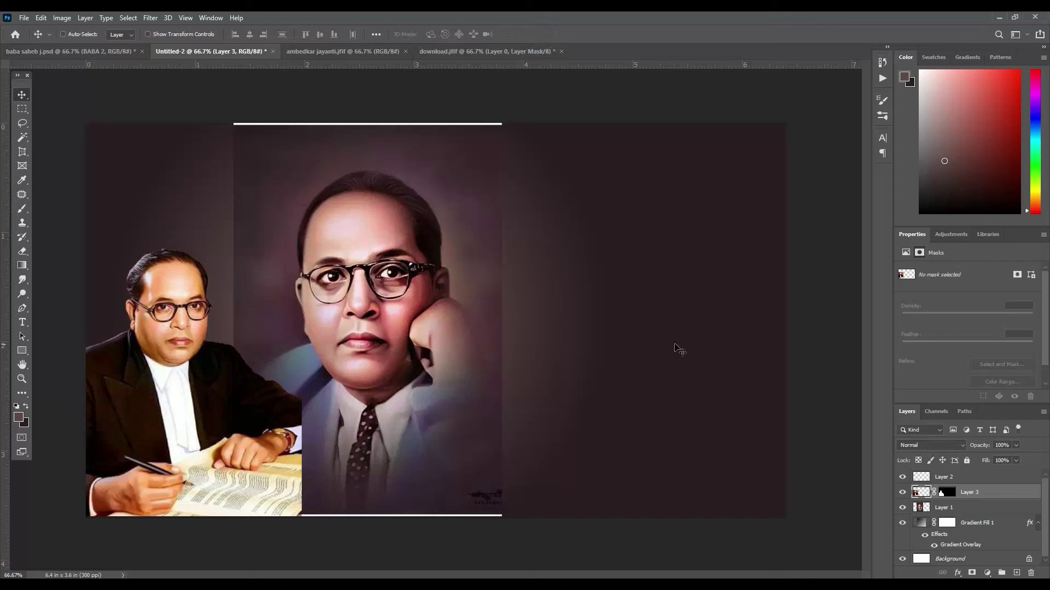
key(ctrl+bracketright)
key(ctrl+bracketleft)
key(ctrl+bracketleft)
Step: Move the main portrait left and down and enlarge it to about 107%
right_click(353, 240)
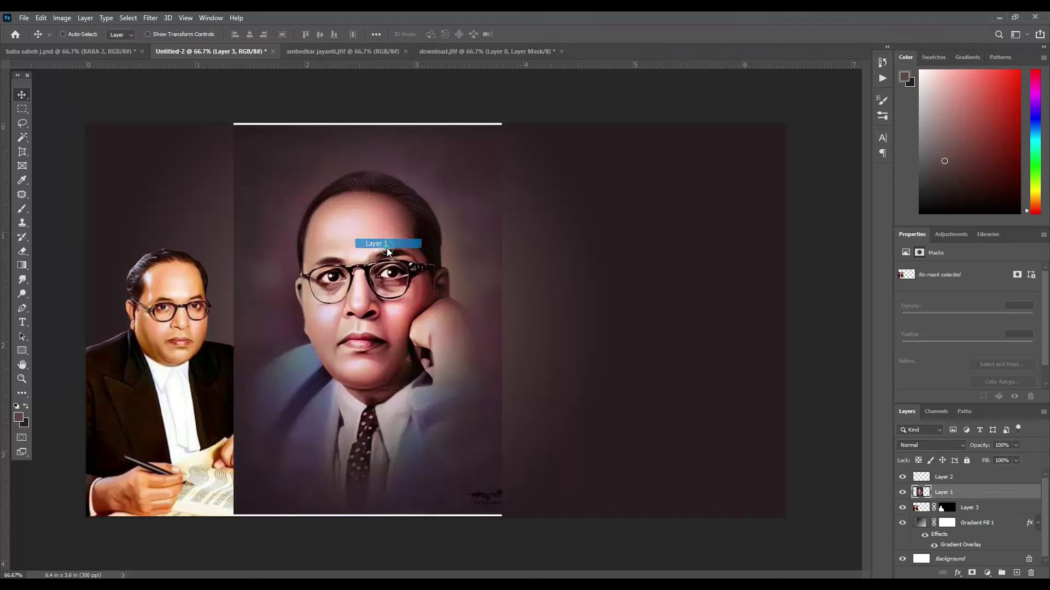
click(383, 246)
drag(375, 272, 351, 279)
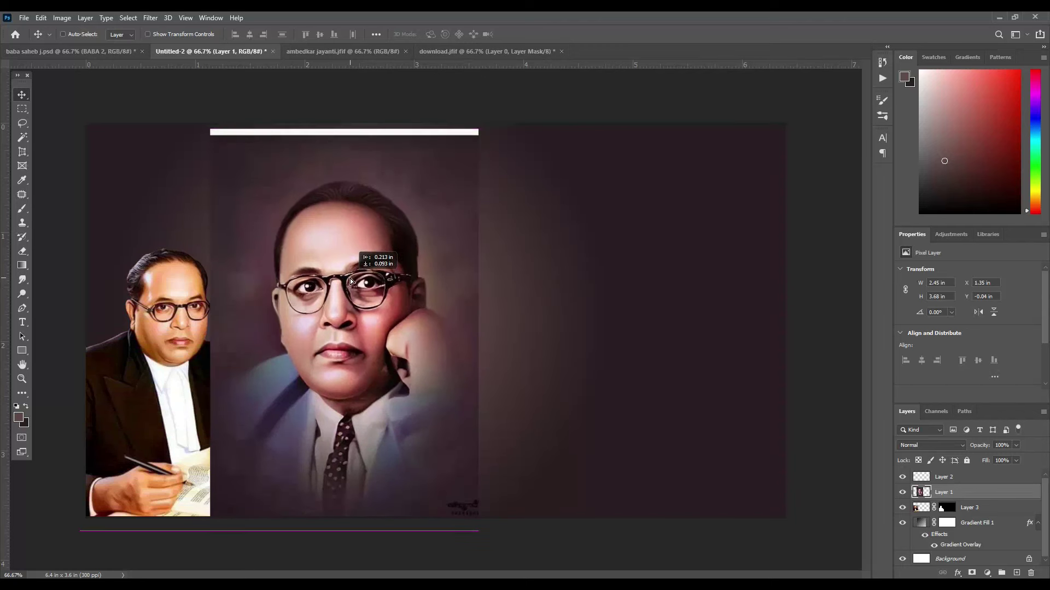
drag(351, 278, 350, 279)
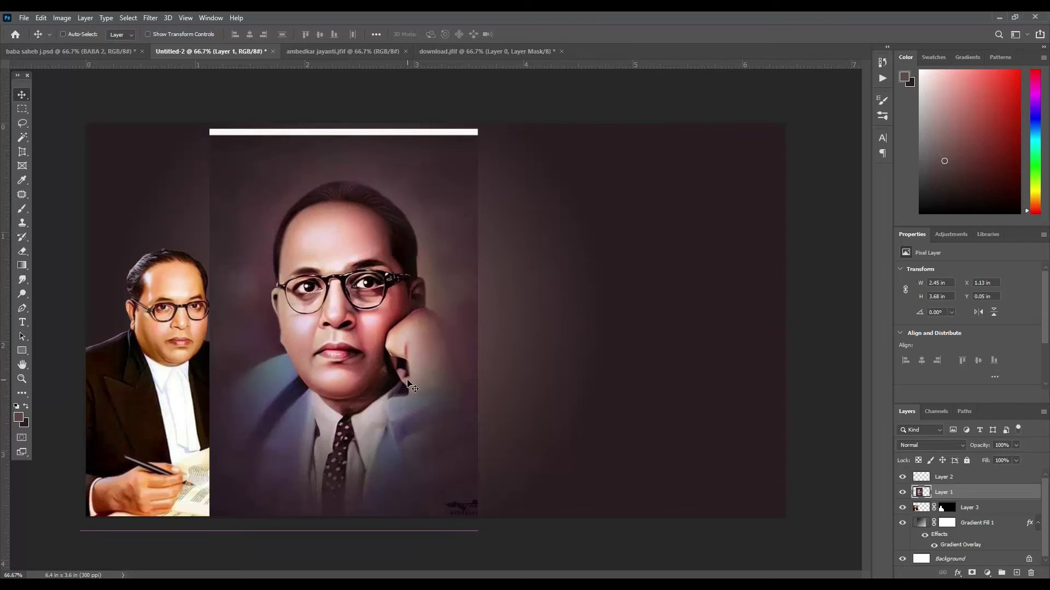
key(ctrl+t)
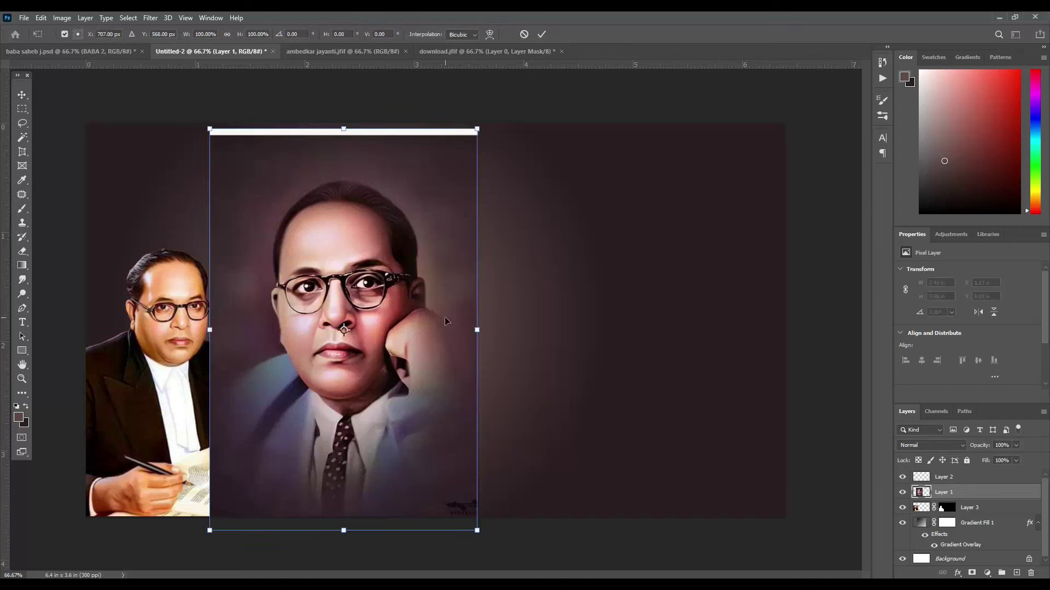
drag(478, 128, 496, 99)
drag(427, 261, 412, 275)
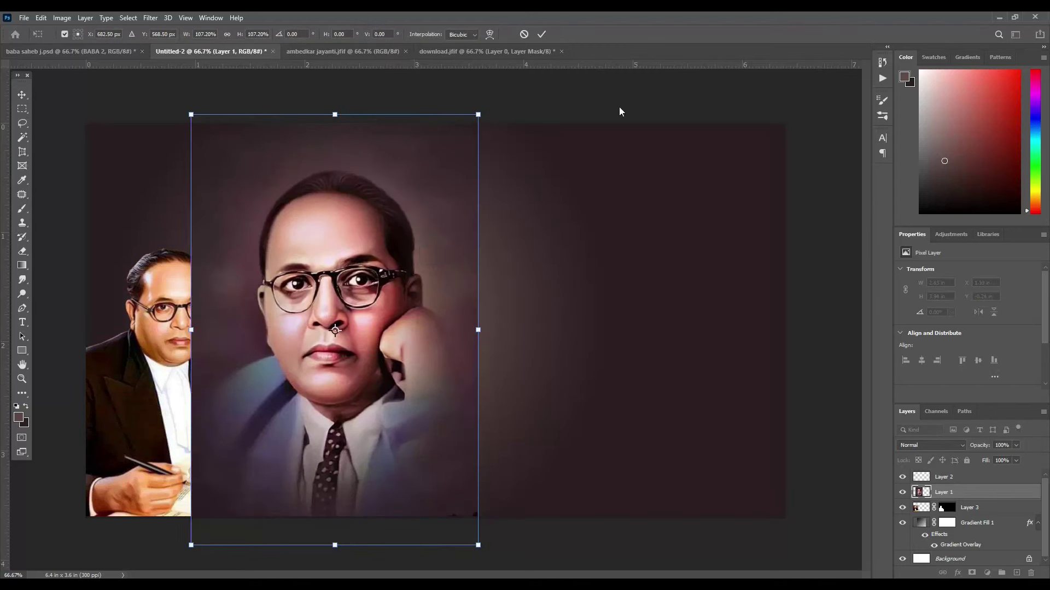
click(543, 33)
Step: Select Layer 1's mask, set a black brush at 37% opacity, and soften the portrait's edge
click(949, 492)
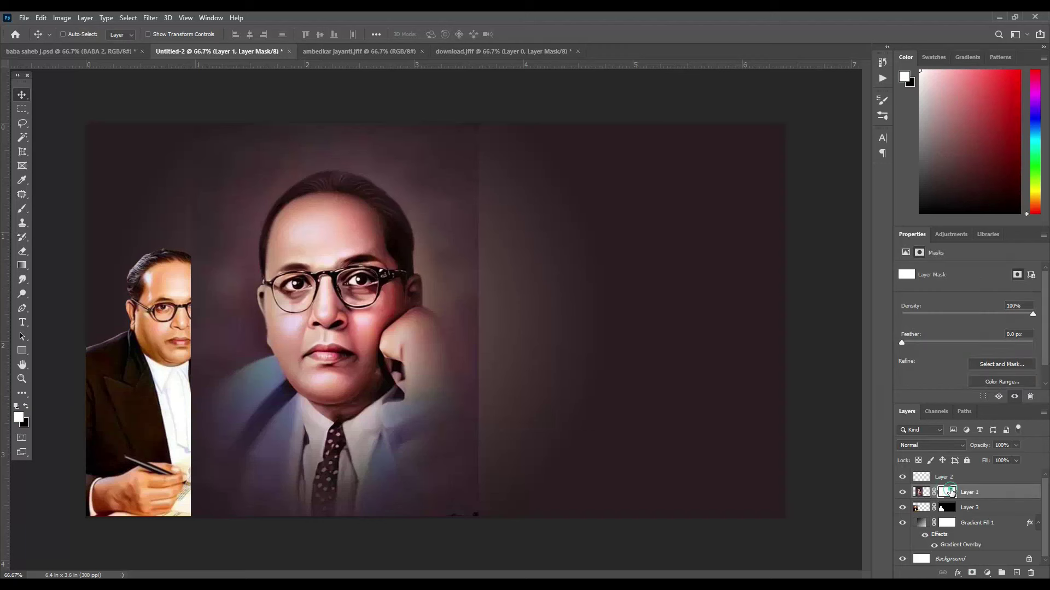
key(b)
click(251, 34)
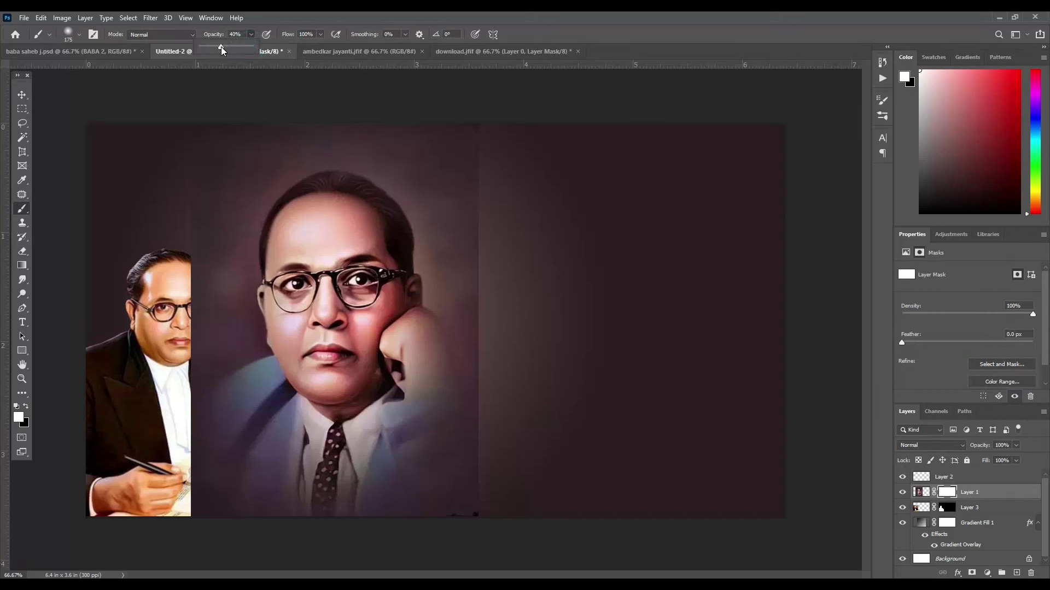
click(467, 157)
key(x)
click(481, 150)
click(466, 141)
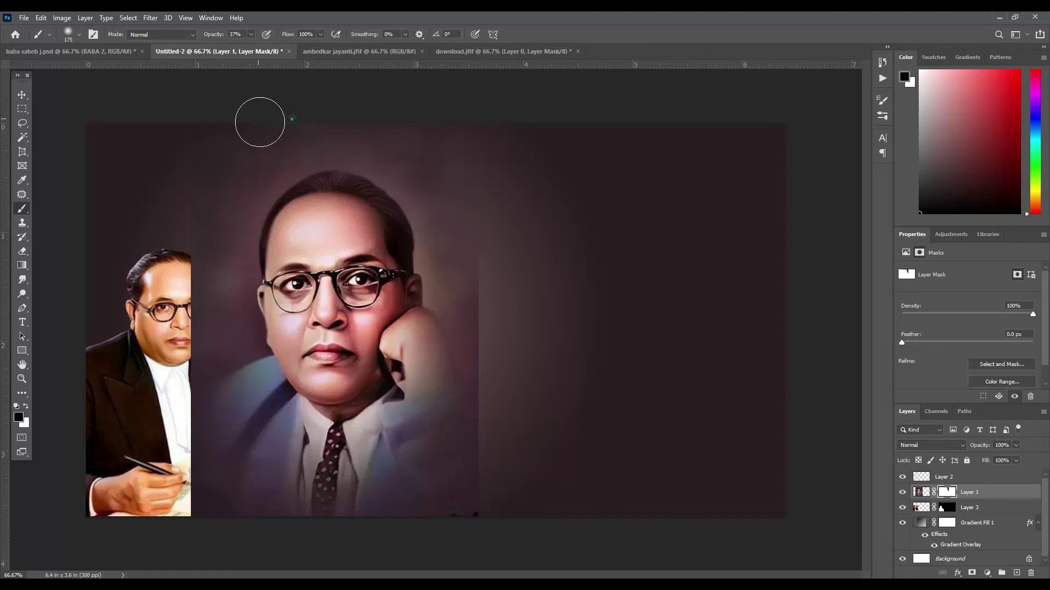
Step: Paint the mask along the seams to reveal the seated portrait's paper and hand and soften the right edge
drag(199, 262, 182, 309)
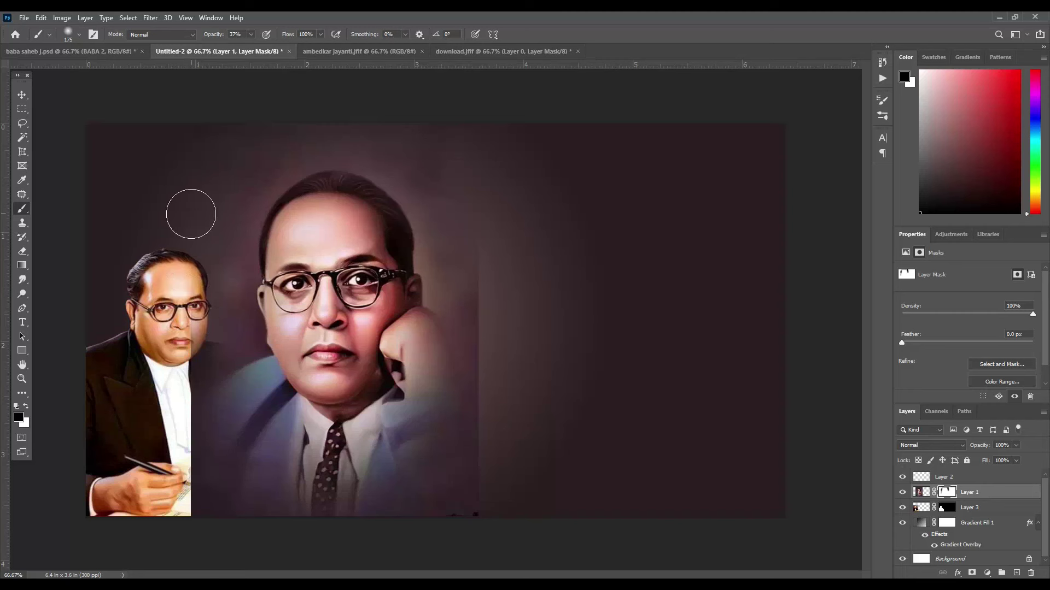
drag(189, 443, 177, 511)
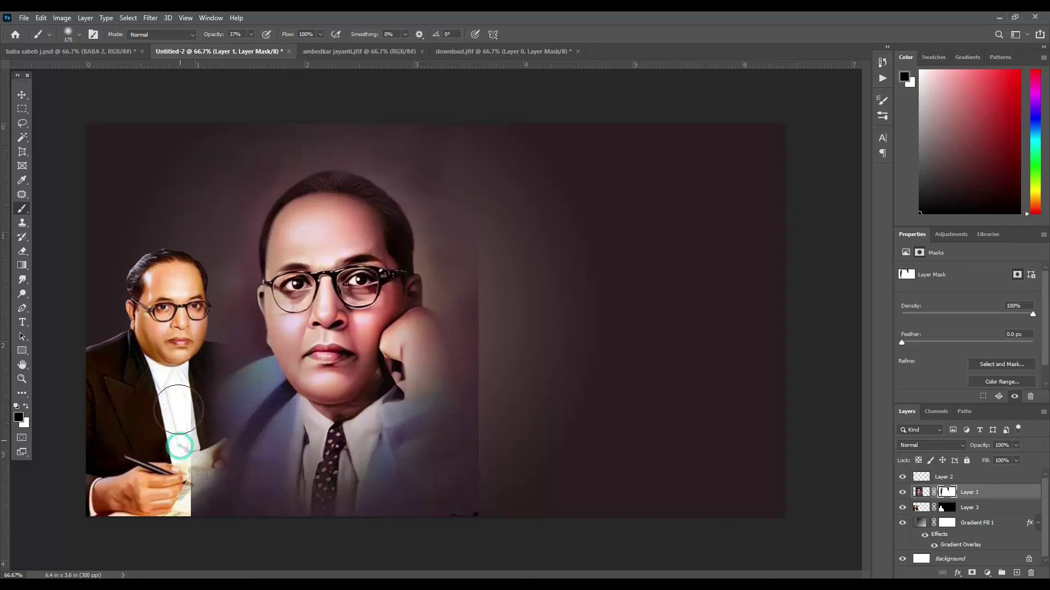
mouse_move(203, 478)
mouse_down()
mouse_move(211, 499)
mouse_move(295, 524)
mouse_up()
key(bracketright)
key(bracketright)
click(211, 495)
mouse_move(494, 445)
mouse_down()
mouse_move(488, 392)
mouse_move(504, 383)
mouse_up()
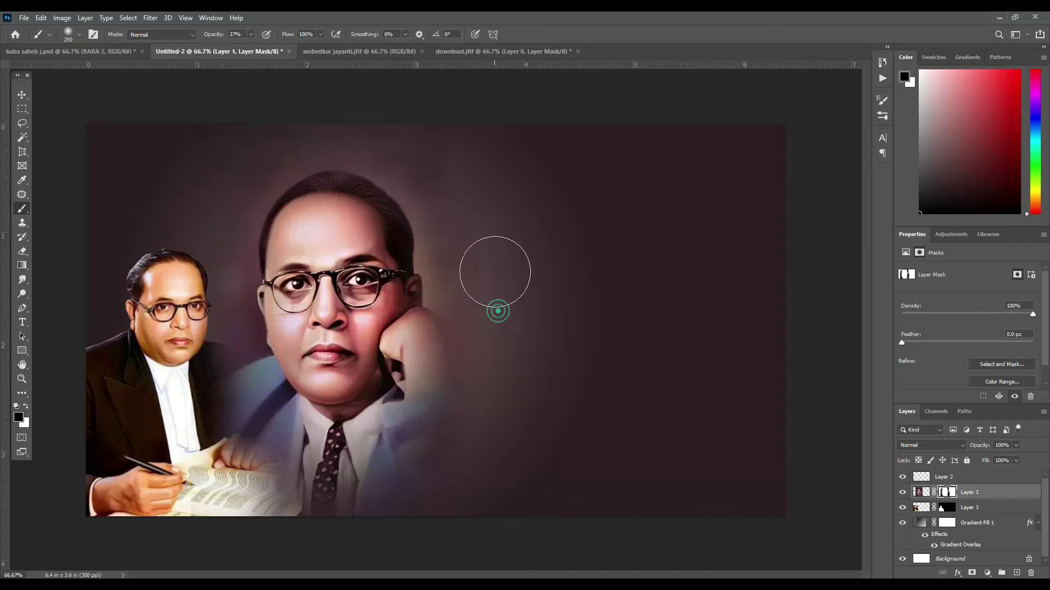
mouse_move(493, 258)
mouse_down()
mouse_move(507, 510)
mouse_move(422, 536)
mouse_up()
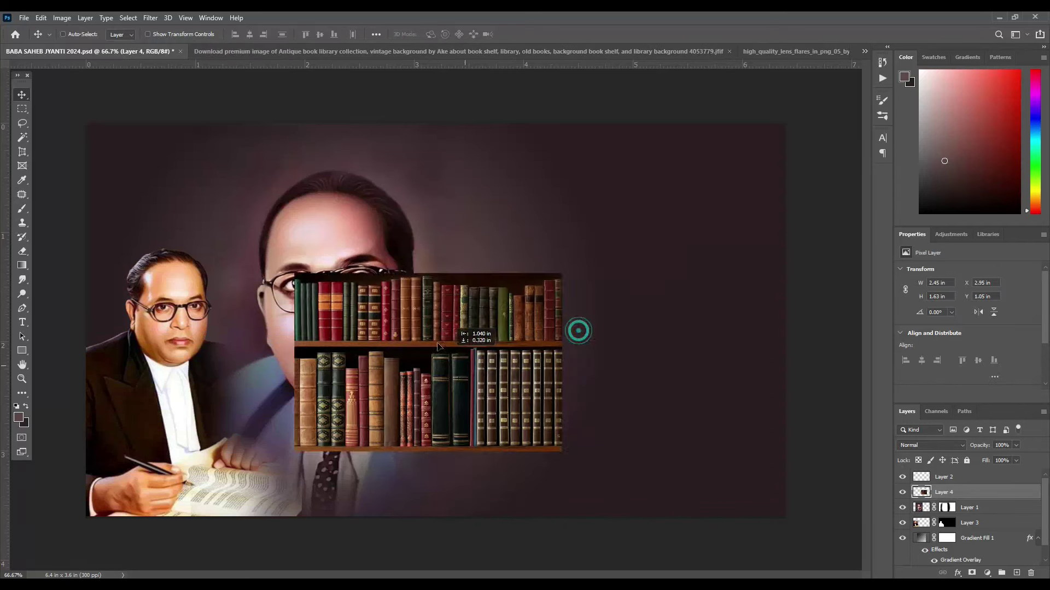
Step: Add the bookshelf image enlarged behind the portraits and fade it to a faint texture
drag(576, 328, 257, 218)
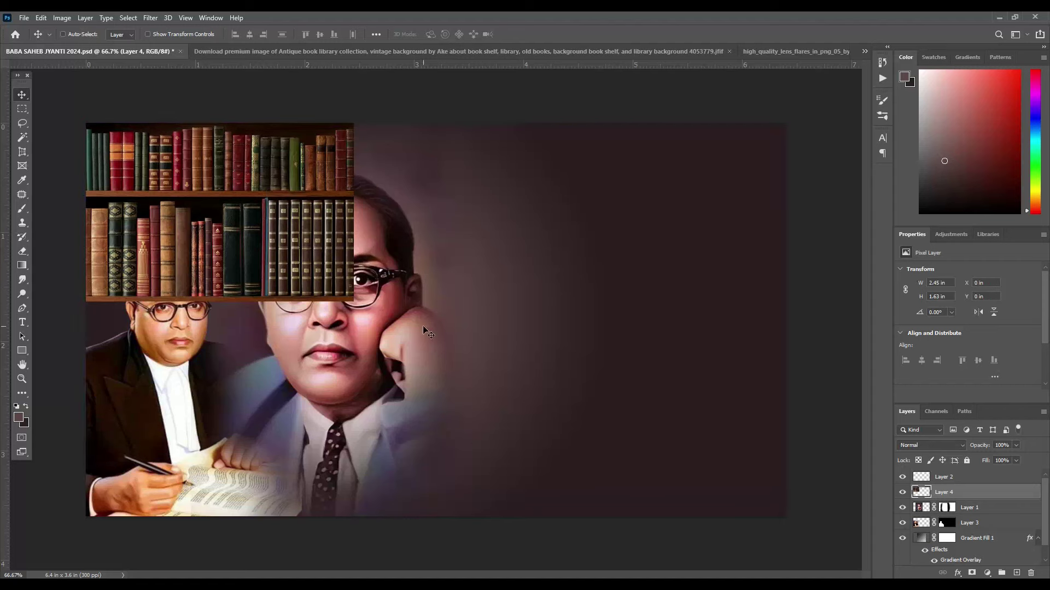
key(ctrl+t)
drag(354, 300, 665, 540)
click(540, 34)
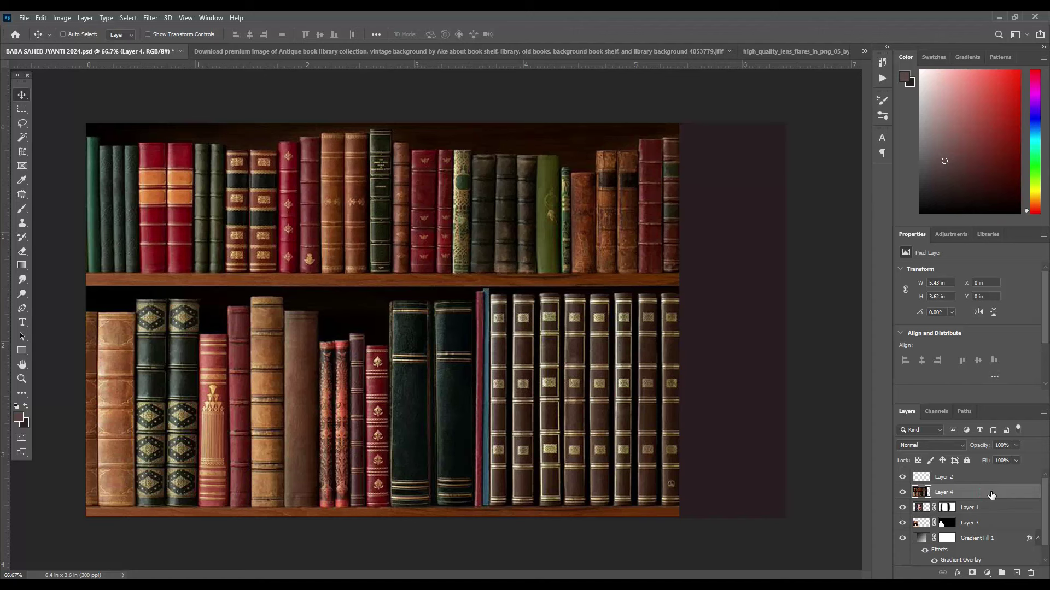
key(ctrl+bracketright)
key(ctrl+bracketleft)
key(ctrl+bracketleft)
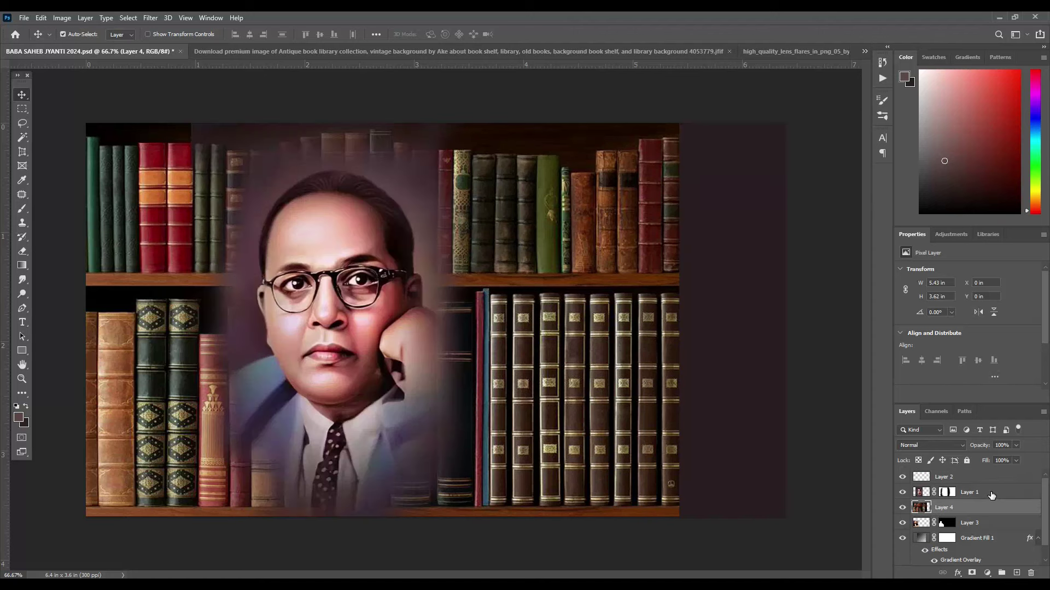
key(ctrl+bracketleft)
key(ctrl+comma)
key(ctrl+comma)
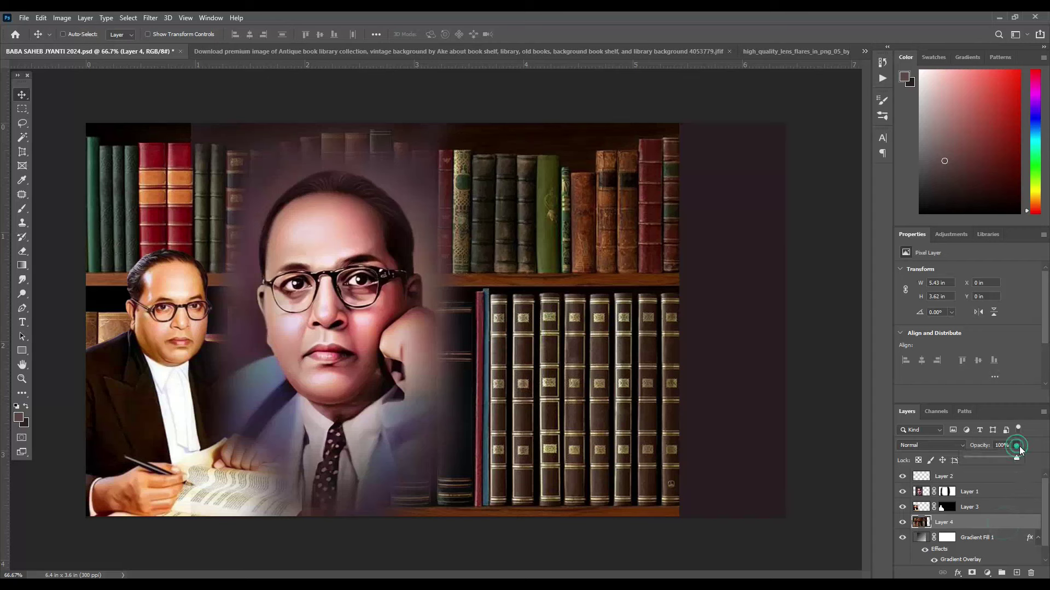
drag(998, 457, 972, 459)
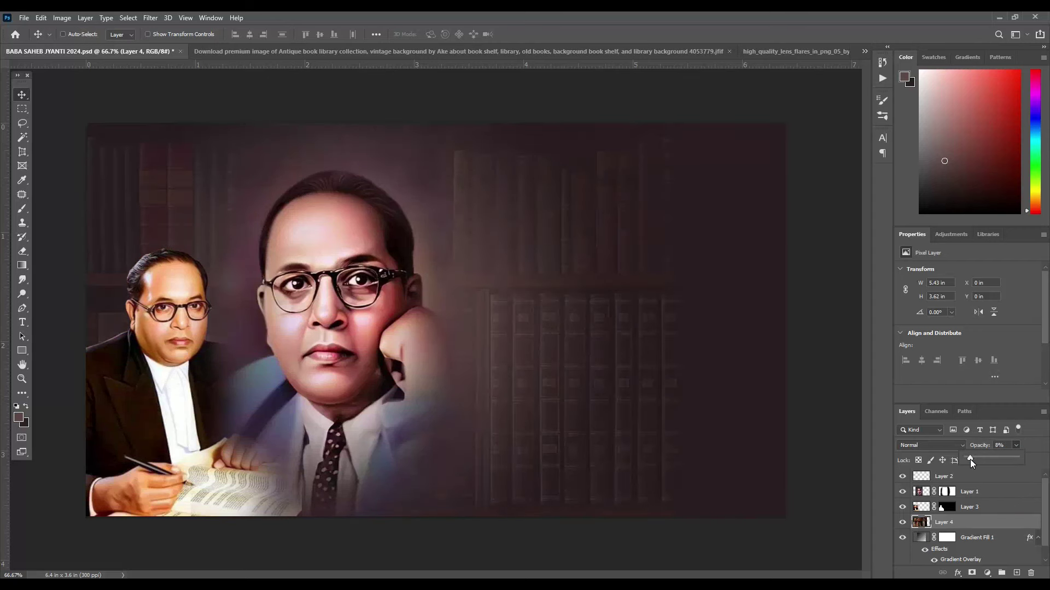
click(892, 453)
Step: Mask Layer 4 and paint black to fade out the bookshelf on the right and bottom
click(971, 574)
click(947, 522)
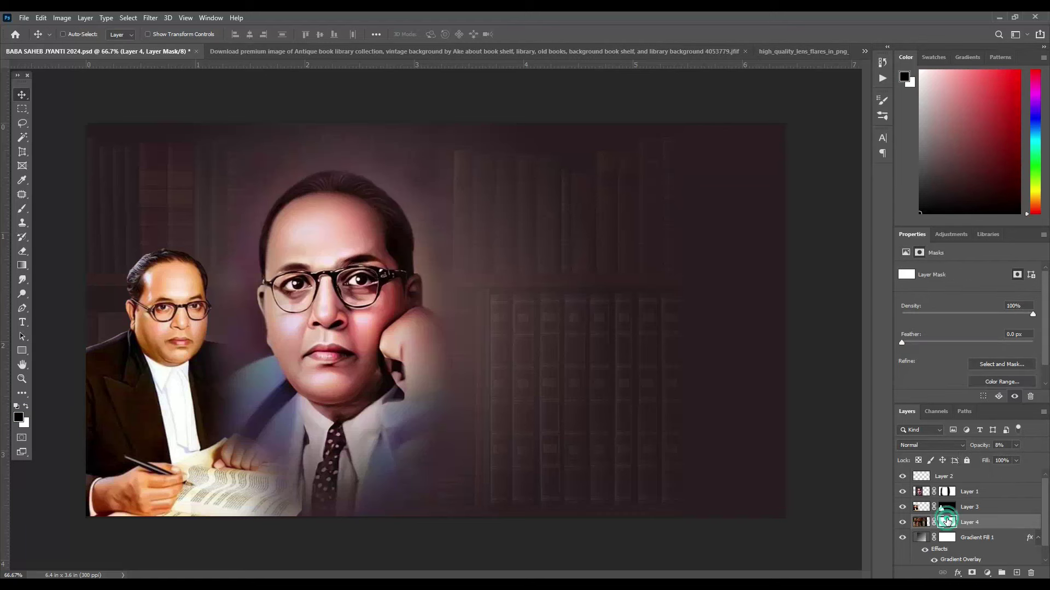
key(b)
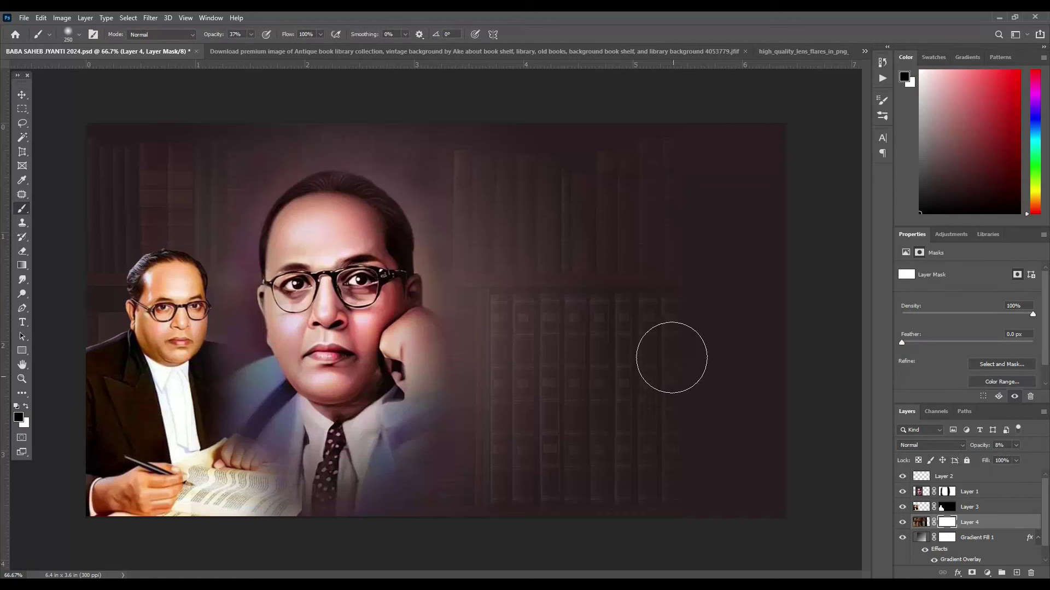
drag(690, 411, 667, 155)
mouse_move(684, 515)
mouse_down()
mouse_move(600, 267)
mouse_move(614, 166)
mouse_move(605, 330)
mouse_up()
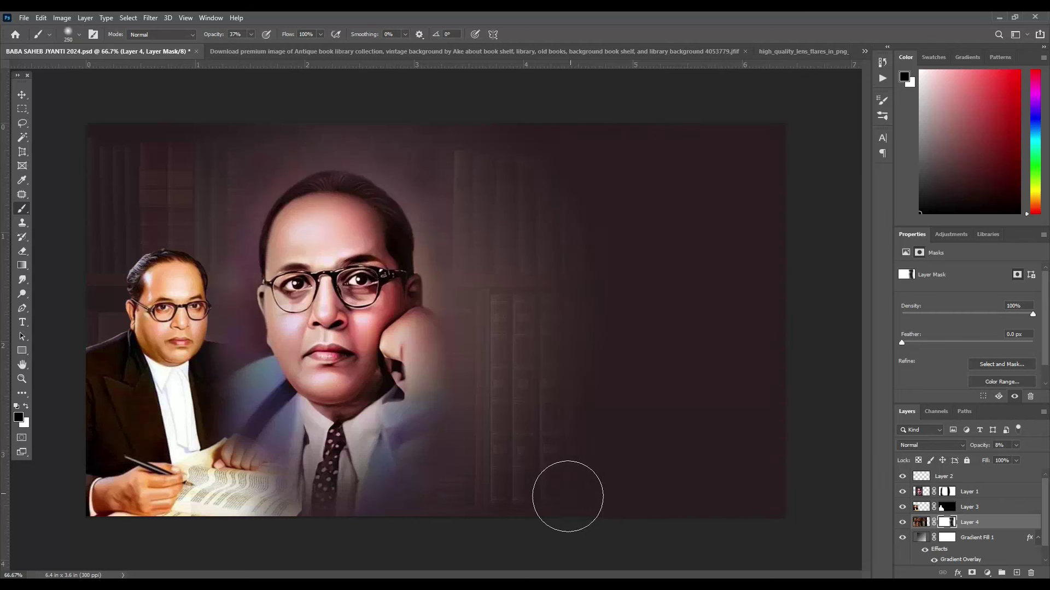
mouse_move(580, 479)
mouse_down()
mouse_move(562, 275)
mouse_move(485, 149)
mouse_move(534, 469)
mouse_move(572, 510)
mouse_move(785, 430)
mouse_up()
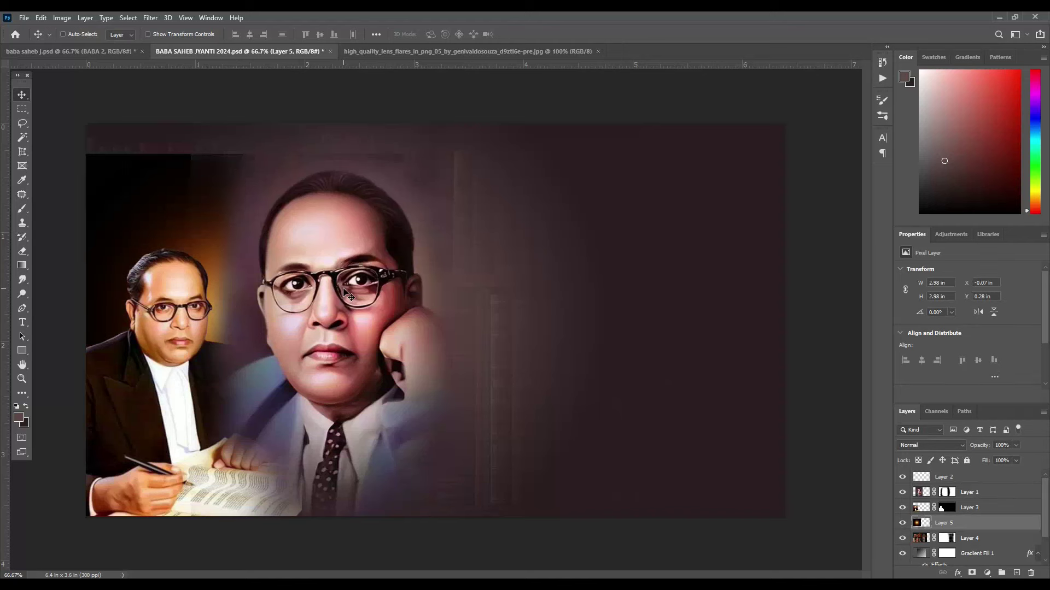
Step: Raise the glow layer above Layer 3 and Layer 1 and set it to Screen blending
key(ctrl+bracketright)
key(ctrl+bracketright)
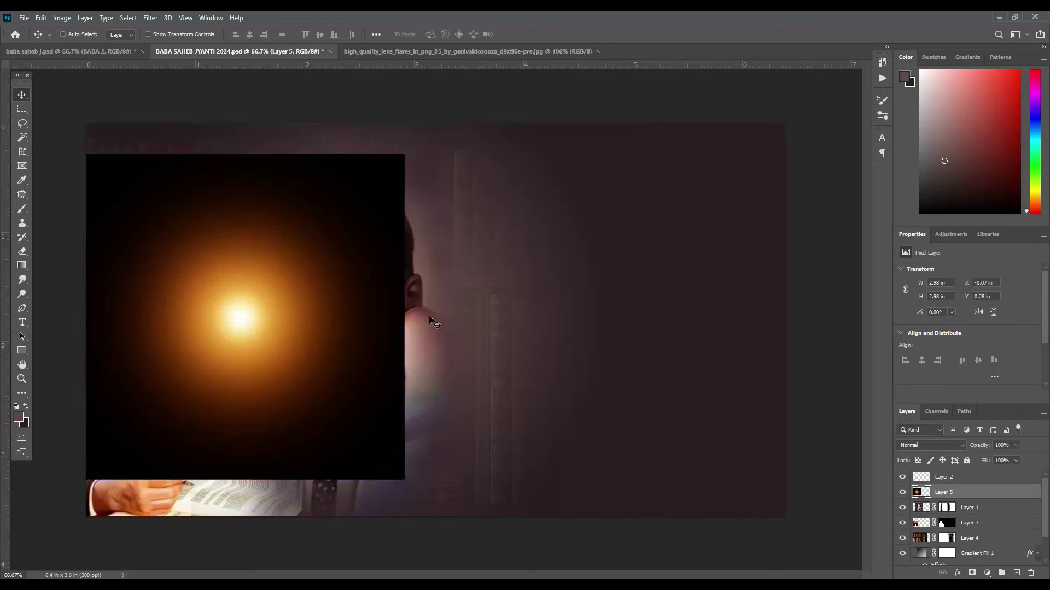
click(935, 447)
click(913, 402)
mouse_move(252, 338)
mouse_down()
mouse_move(259, 374)
mouse_move(252, 366)
mouse_up()
Step: Scale the glow to about 82% and center it between the two portraits
key(ctrl+t)
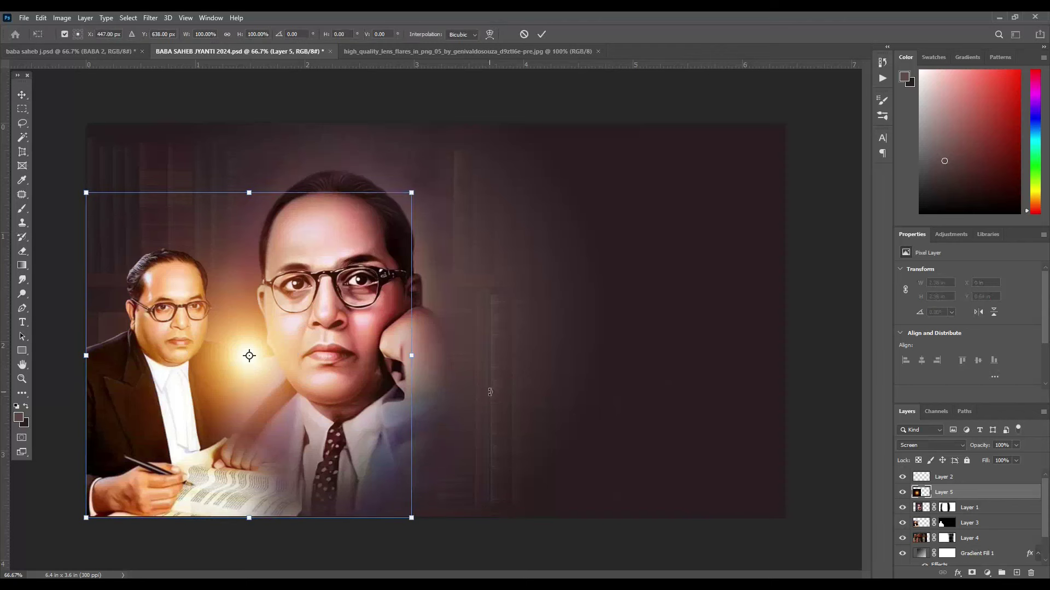
drag(412, 193, 398, 215)
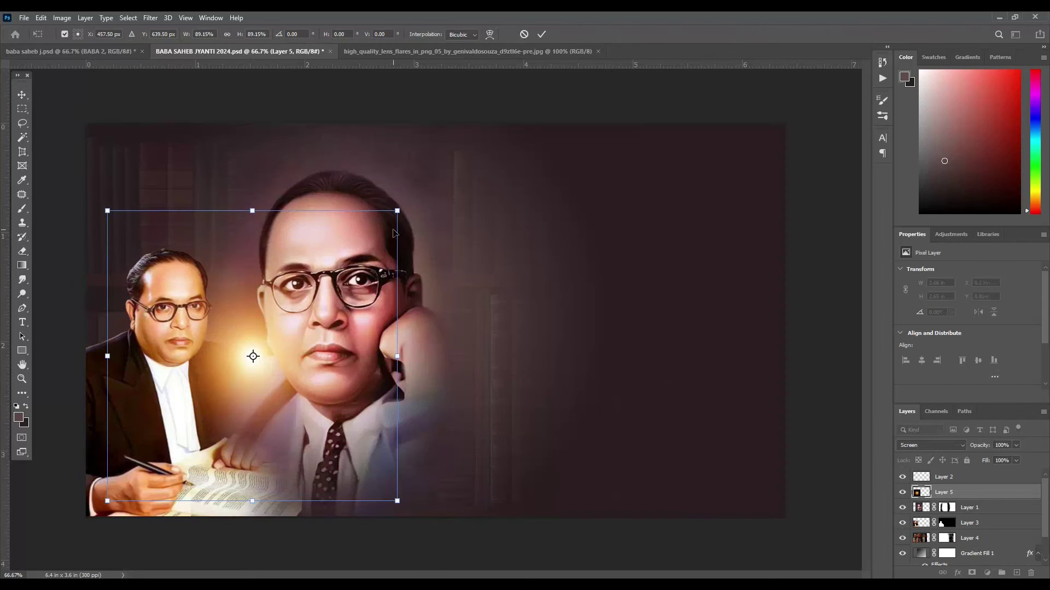
drag(398, 215, 377, 239)
drag(271, 358, 280, 359)
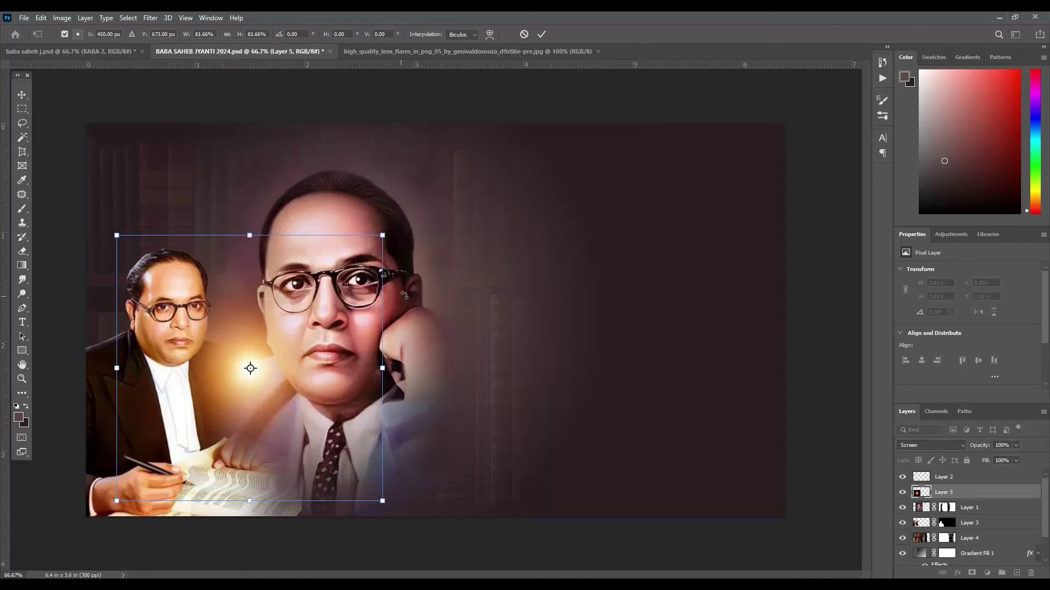
click(542, 35)
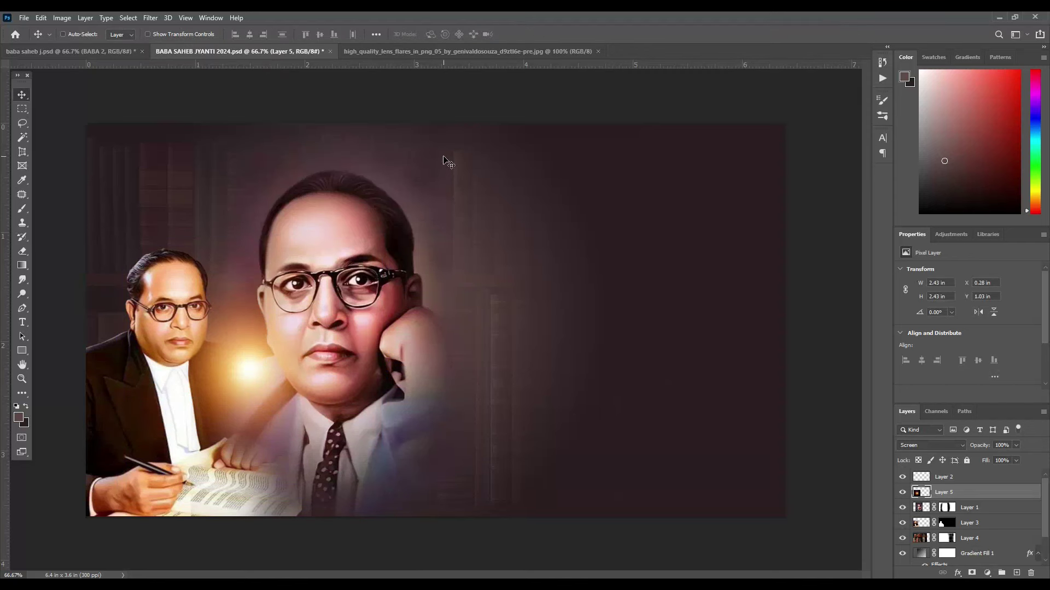
Step: Add the lens flare layer and paste the Marathi calligraphy title on the right side
mouse_move(254, 378)
mouse_down()
mouse_move(257, 401)
mouse_move(254, 375)
mouse_up()
key(ctrl+v)
mouse_move(613, 304)
mouse_down()
mouse_move(645, 304)
mouse_move(618, 297)
mouse_move(621, 285)
mouse_up()
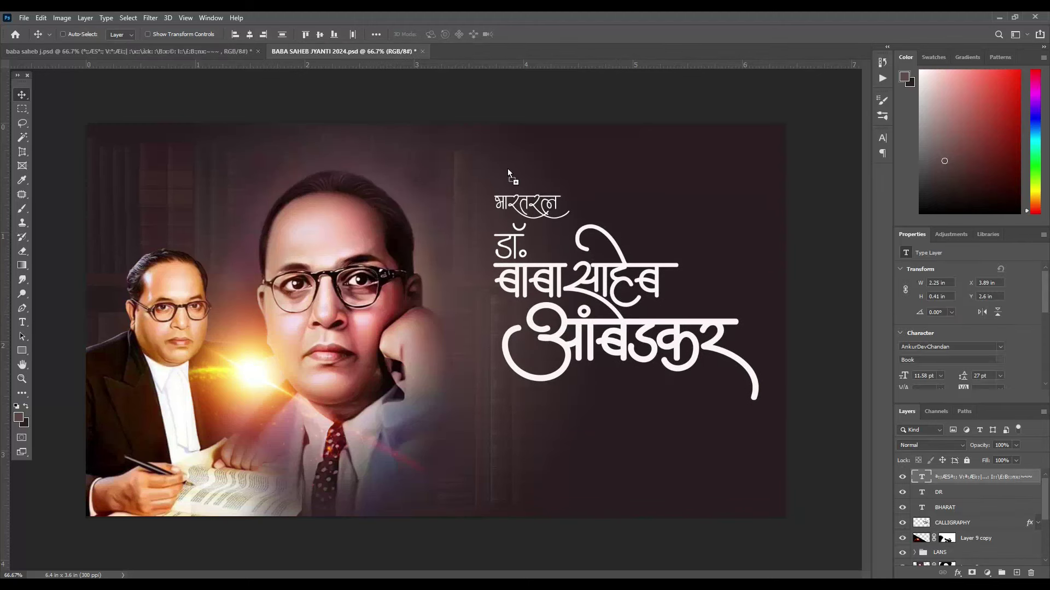
Step: Paste the Marathi tagline text and position it just beneath the title
key(ctrl+v)
mouse_move(615, 468)
mouse_down()
mouse_move(649, 447)
mouse_move(660, 458)
mouse_move(635, 474)
mouse_up()
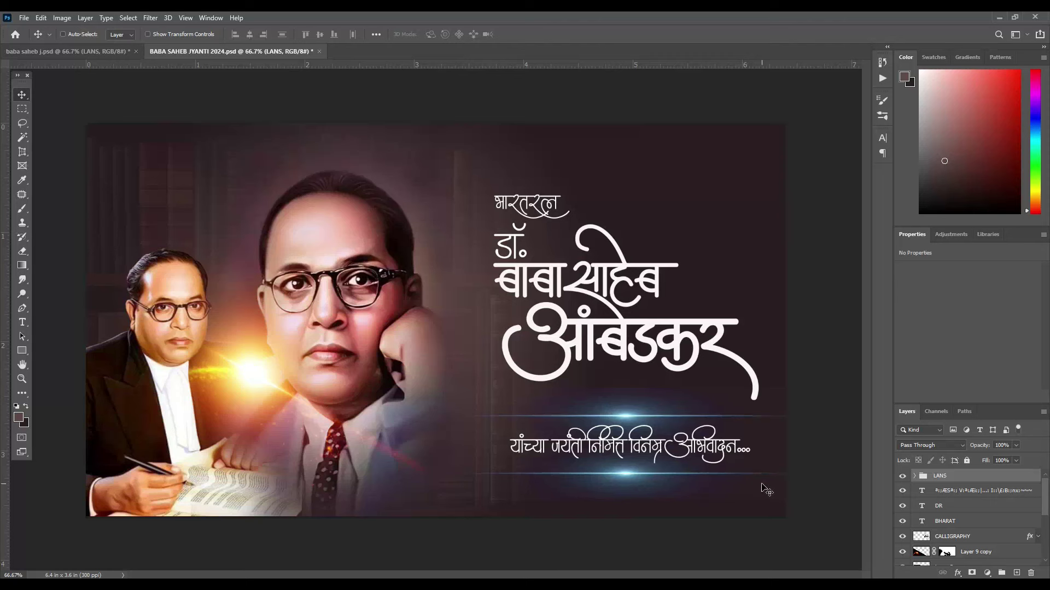
right_click(561, 441)
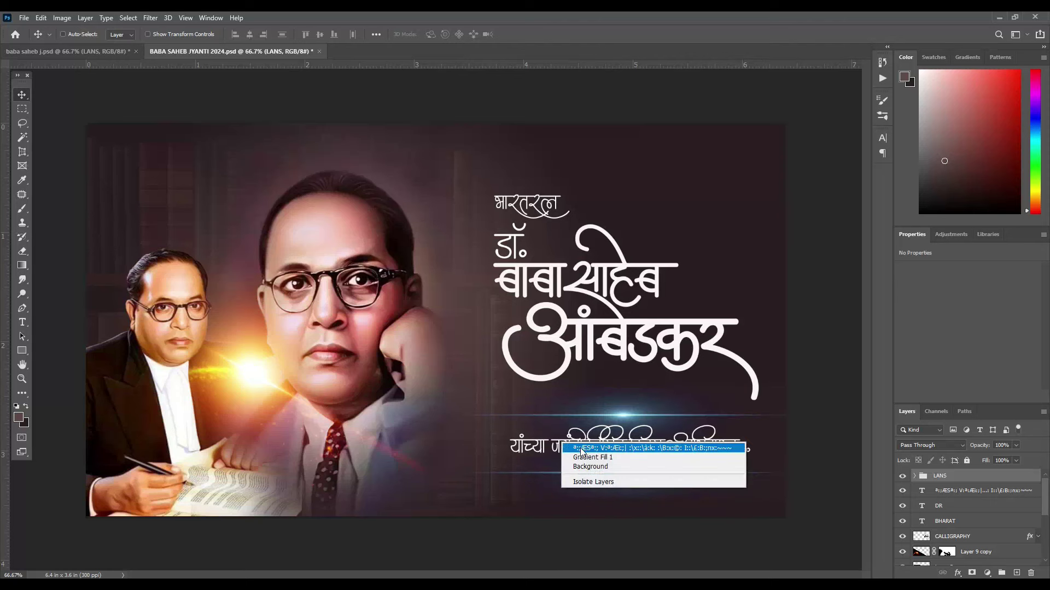
click(585, 451)
key(Down)
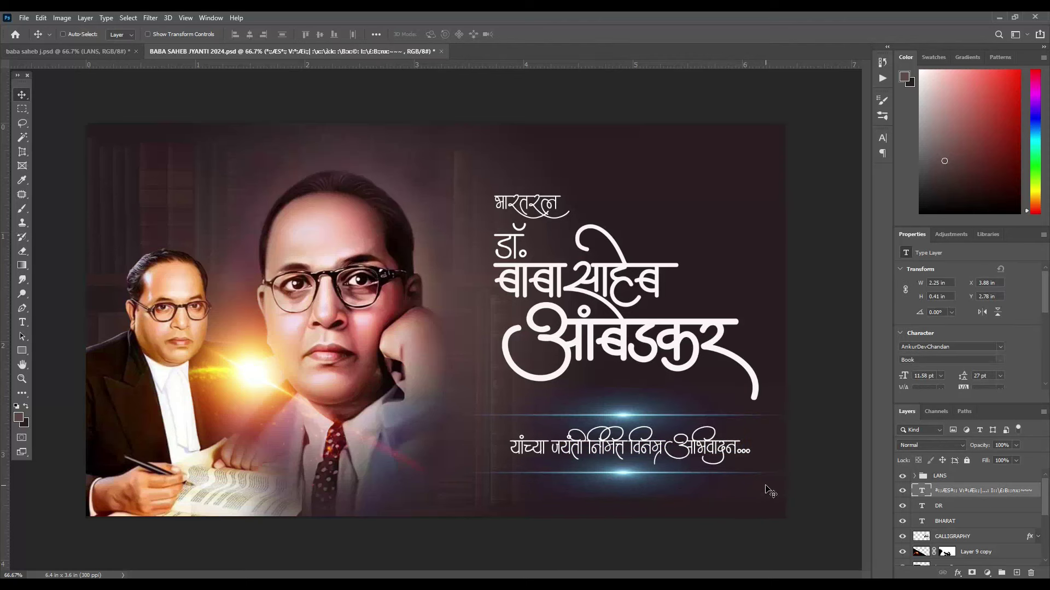
Step: Bring in the BABA 2 portrait on the right and scale it to about 91%
mouse_move(106, 61)
mouse_down()
mouse_move(655, 251)
mouse_move(641, 256)
mouse_up()
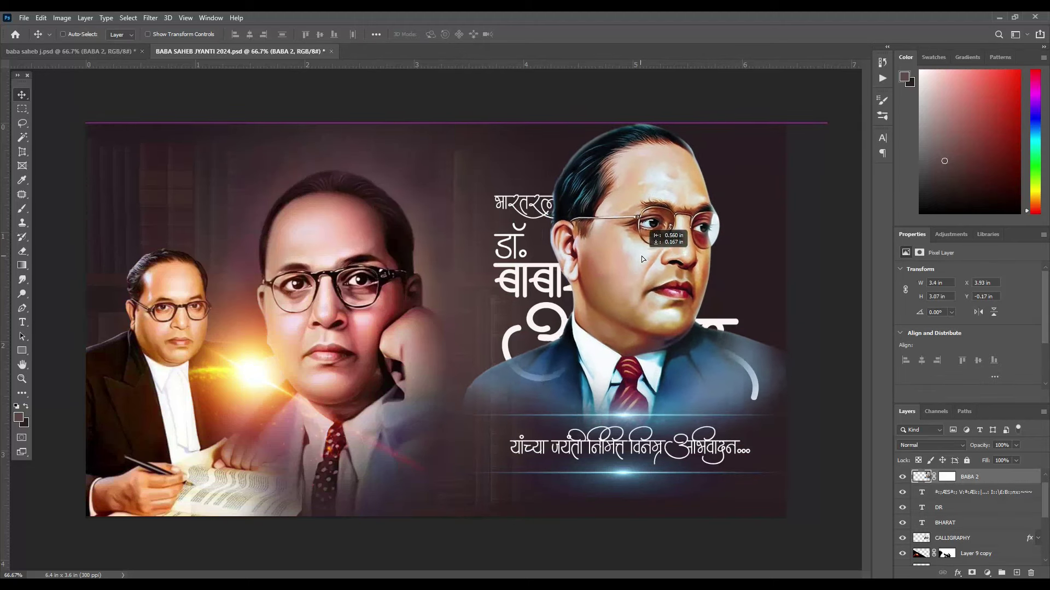
drag(641, 256, 732, 278)
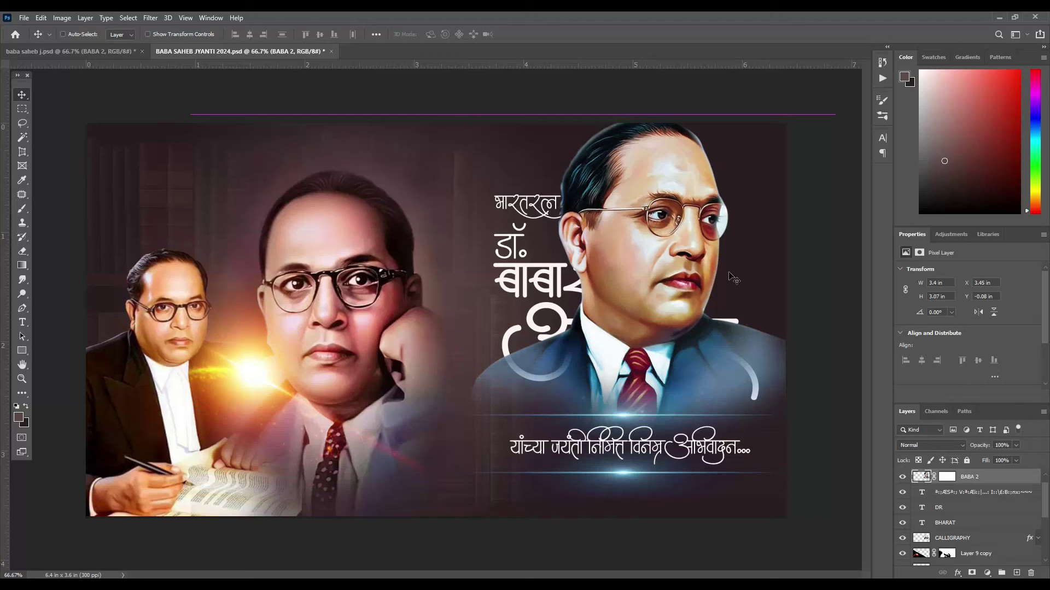
key(ctrl+t)
drag(836, 124, 802, 153)
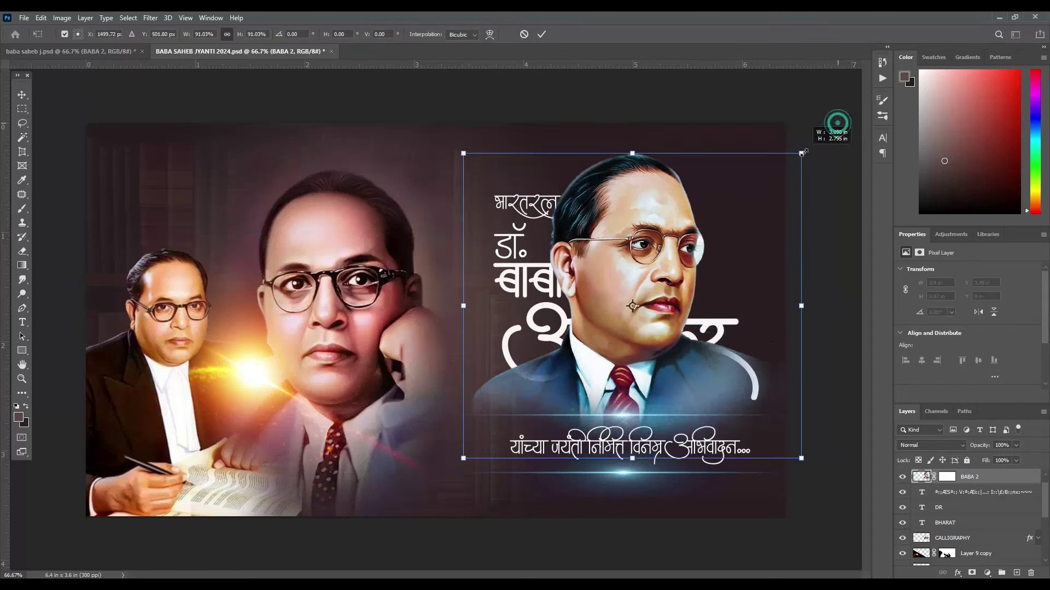
drag(652, 254, 666, 230)
key(Return)
Step: Set BABA 2 to Luminosity blending and move it behind the calligraphy layers
click(936, 445)
click(938, 545)
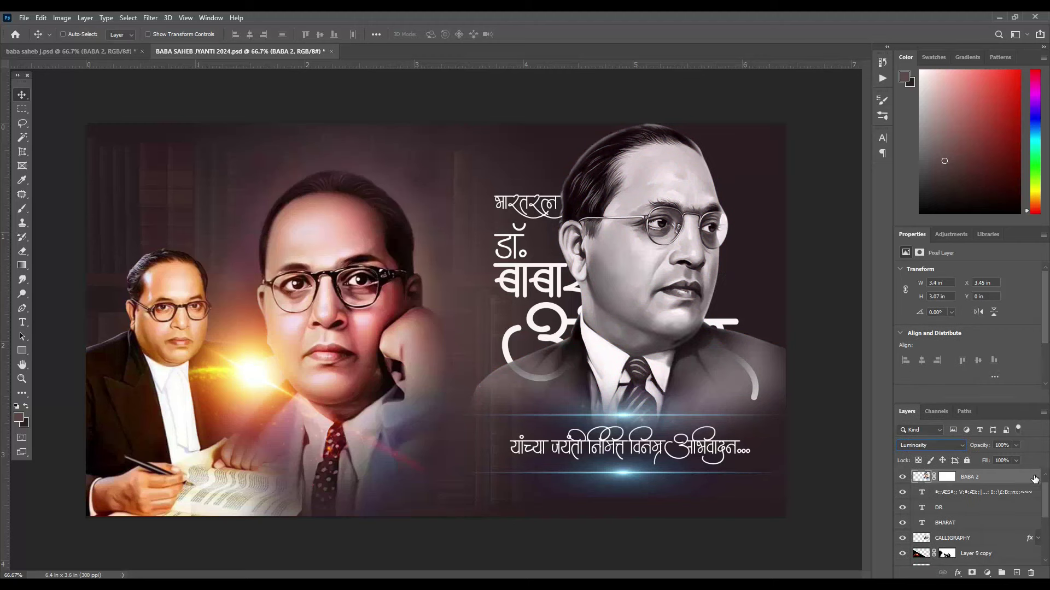
key(ctrl+bracketleft)
key(ctrl+bracketleft)
key(ctrl+bracketleft)
key(ctrl+bracketleft)
key(ctrl+bracketleft)
key(ctrl+bracketleft)
key(ctrl+bracketleft)
key(ctrl+bracketleft)
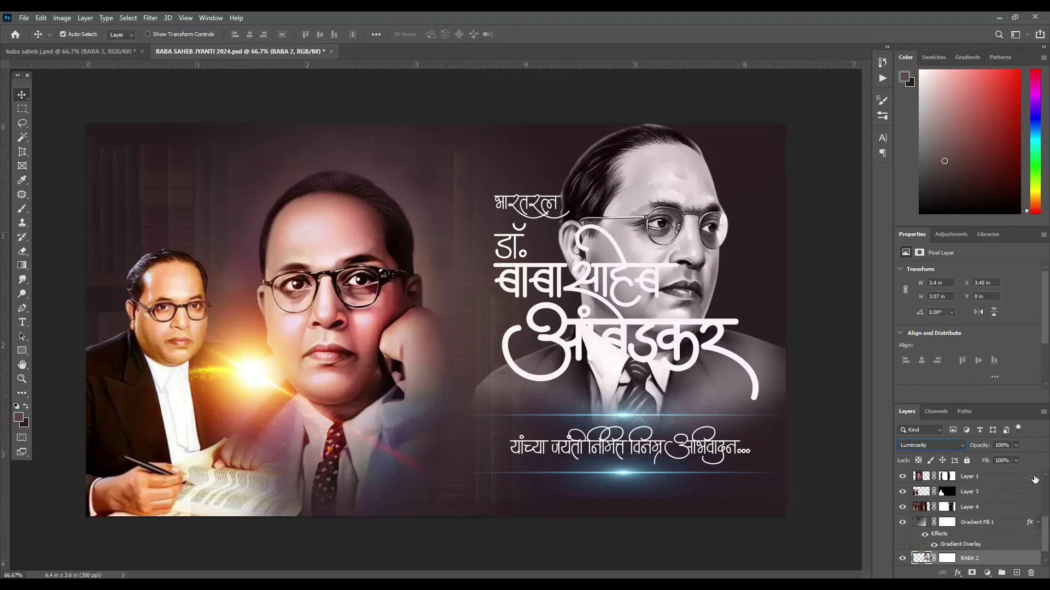
Step: Raise BABA 2 above Gradient Fill 1, fade it to about 17% opacity, and scale it to 88%
key(ctrl+bracketright)
click(1015, 445)
drag(1019, 464, 979, 458)
drag(677, 178, 697, 173)
key(ctrl+t)
drag(856, 116, 810, 154)
drag(683, 232, 720, 209)
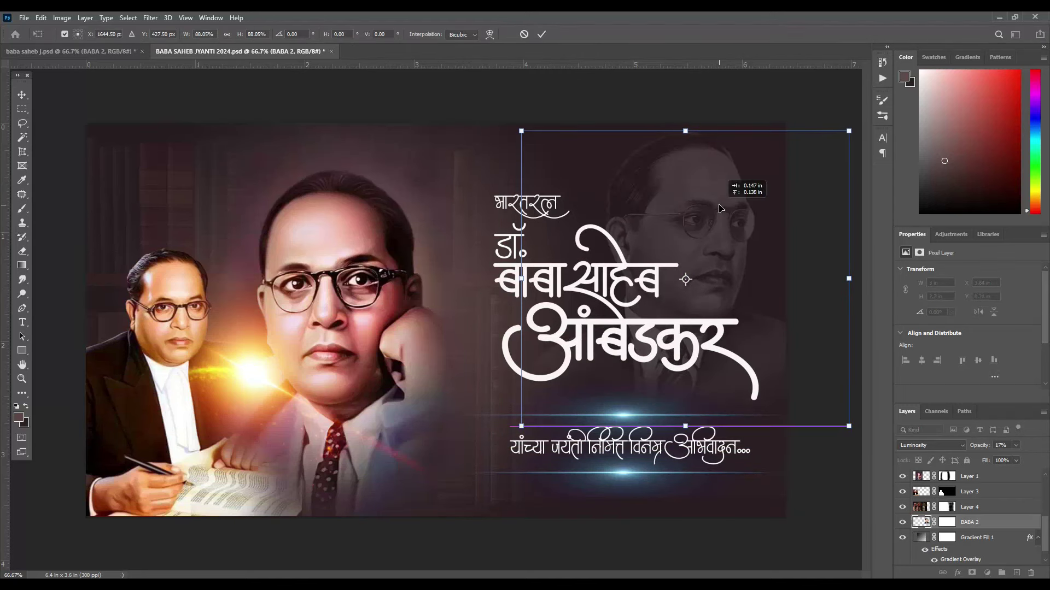
drag(681, 160, 655, 159)
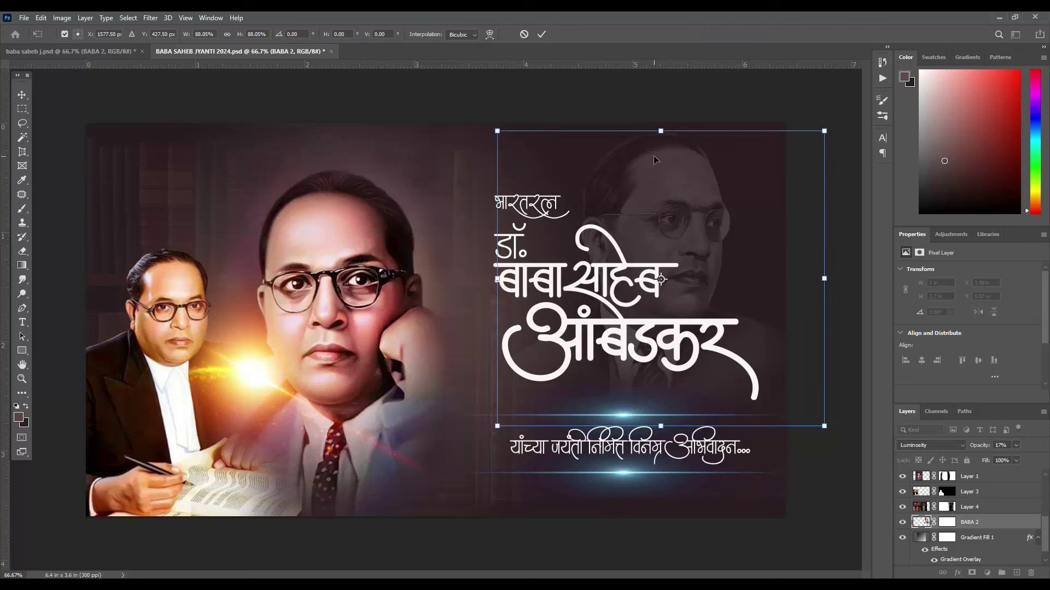
key(Return)
Step: Shift the CALLIGRAPHY, डॉ and BHARAT title layers down and left
ctrl+click(601, 378)
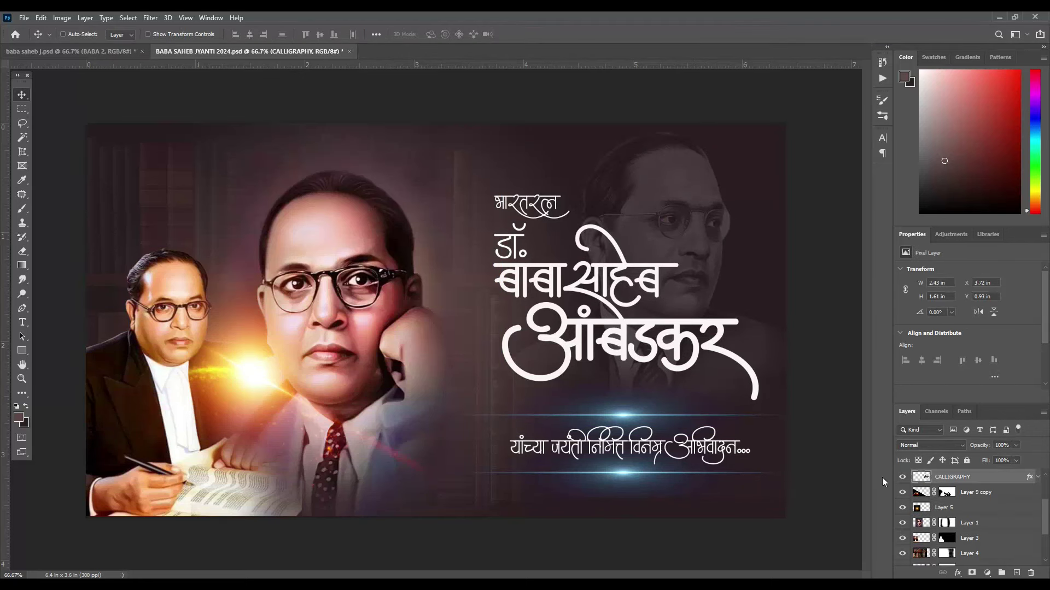
key(shift+Down)
key(shift+Down)
key(shift+Down)
key(shift+Down)
key(shift+Down)
key(shift+Down)
key(shift+Left)
key(shift+Left)
key(shift+Left)
key(shift+Left)
key(shift+Left)
key(shift+Left)
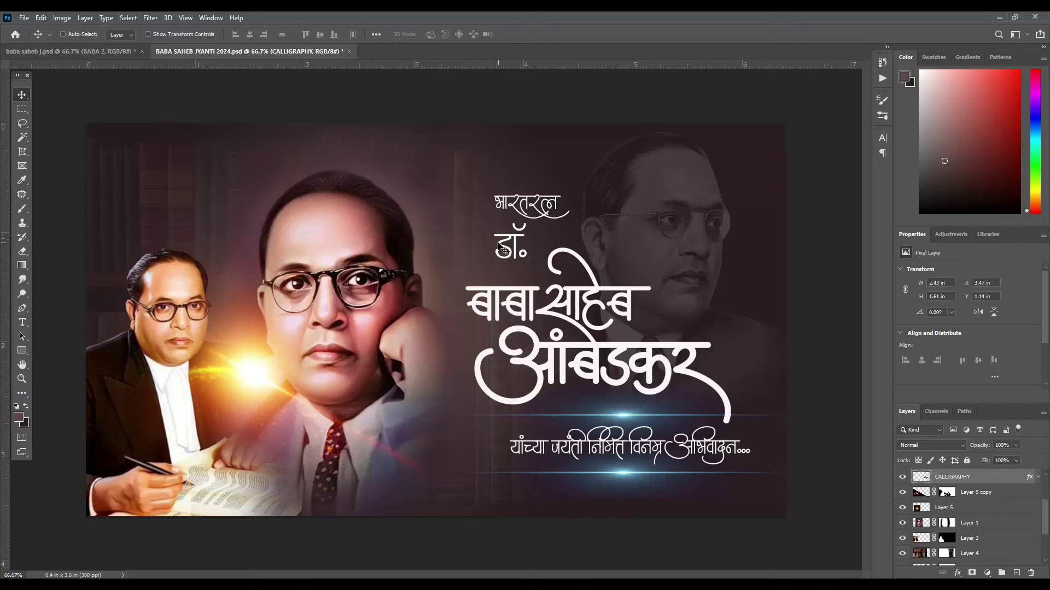
drag(503, 250, 477, 263)
click(516, 211)
drag(508, 207, 478, 219)
Step: Shift the faded BABA 2 portrait right and move the LANS light streaks down and left
right_click(669, 228)
click(693, 232)
key(ctrl+t)
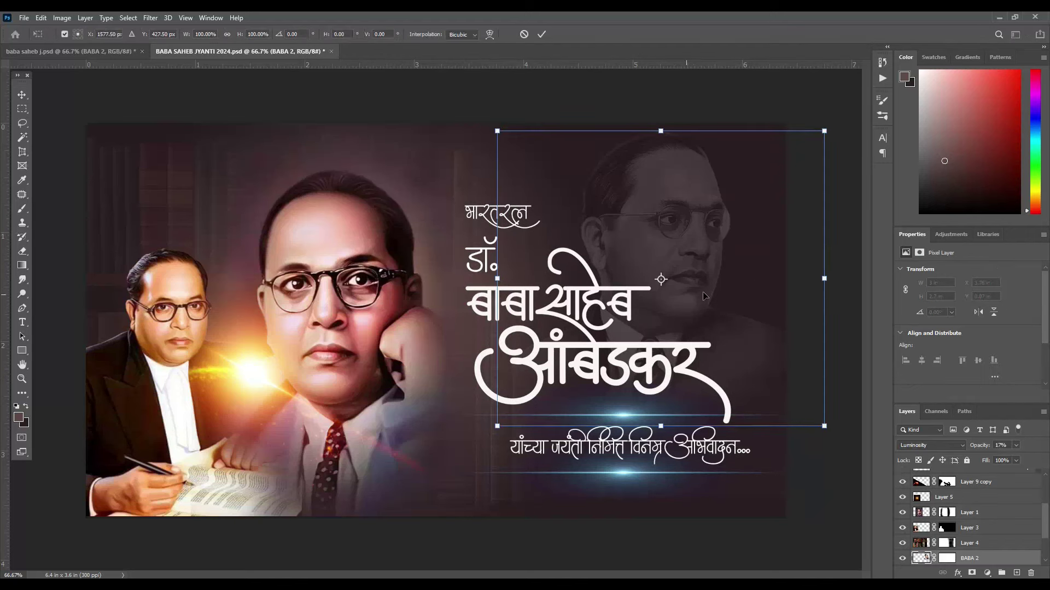
drag(705, 235, 729, 233)
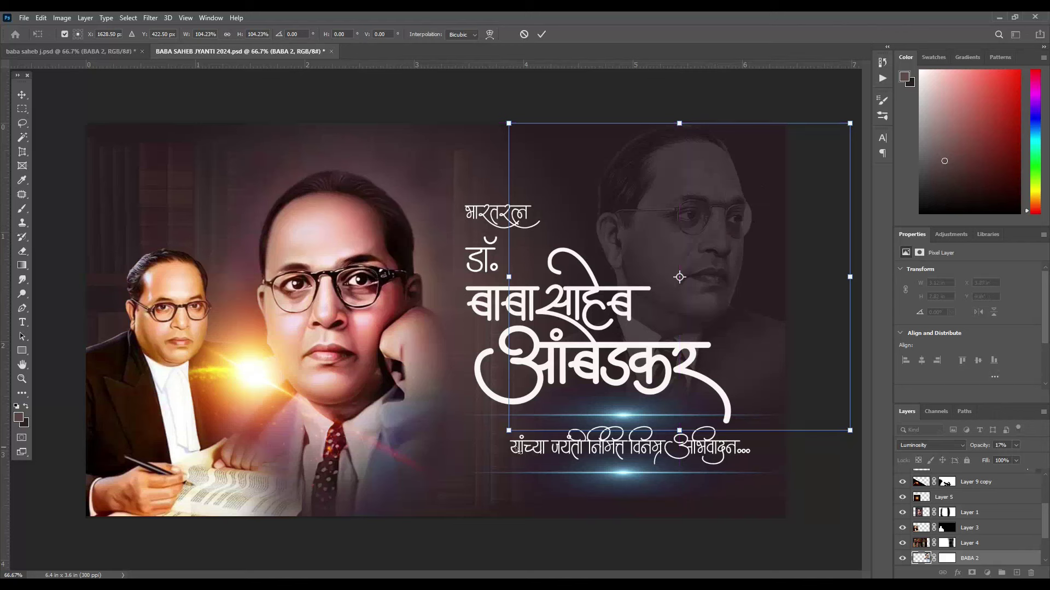
click(541, 34)
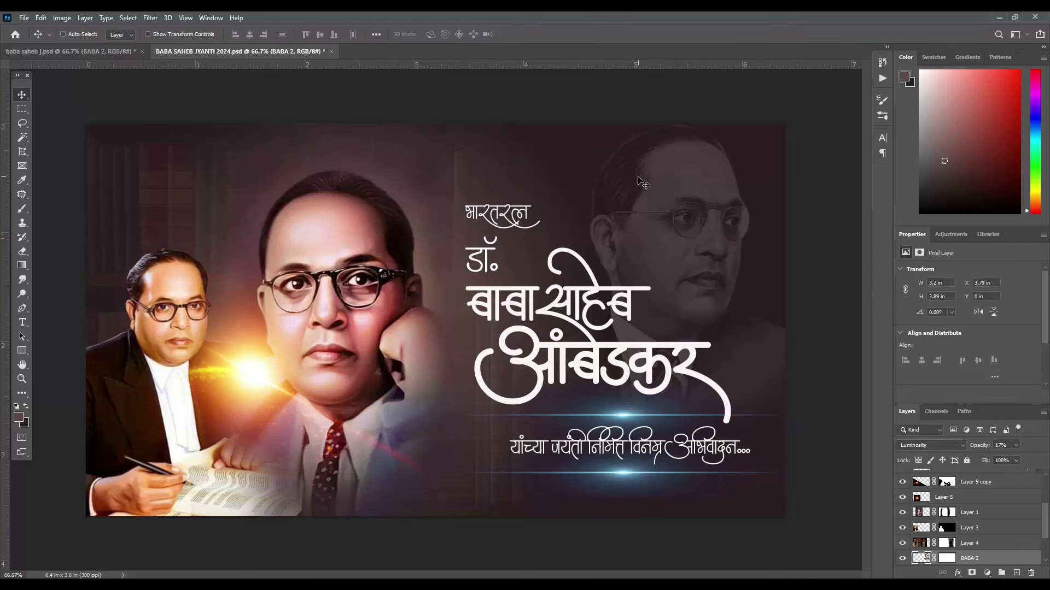
ctrl+click(631, 421)
drag(631, 421, 610, 434)
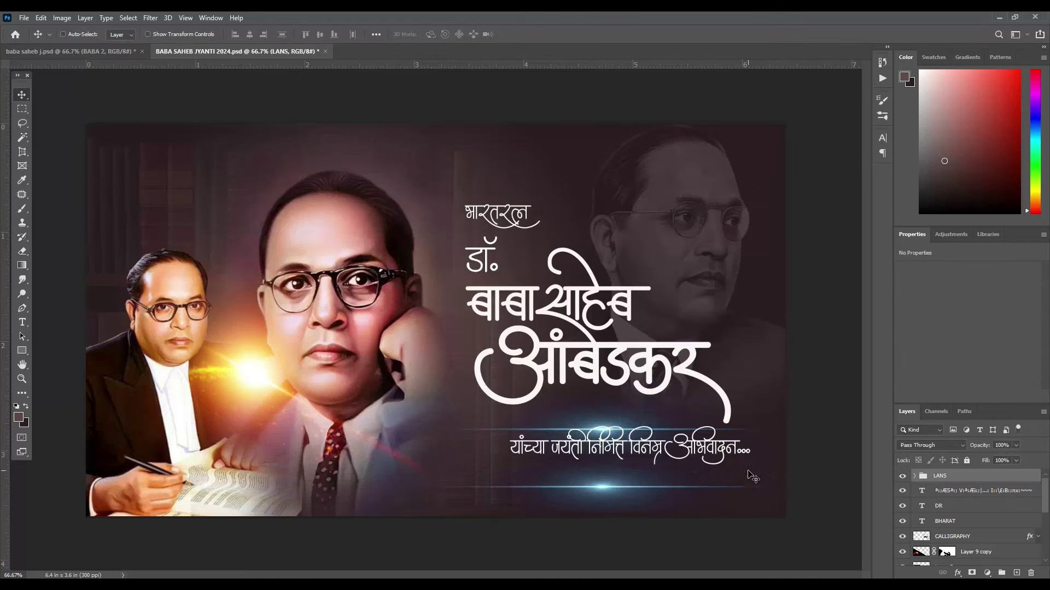
Step: Enlarge the Marathi tagline to about 115% and nudge it down and left
ctrl+click(736, 448)
drag(736, 448, 736, 460)
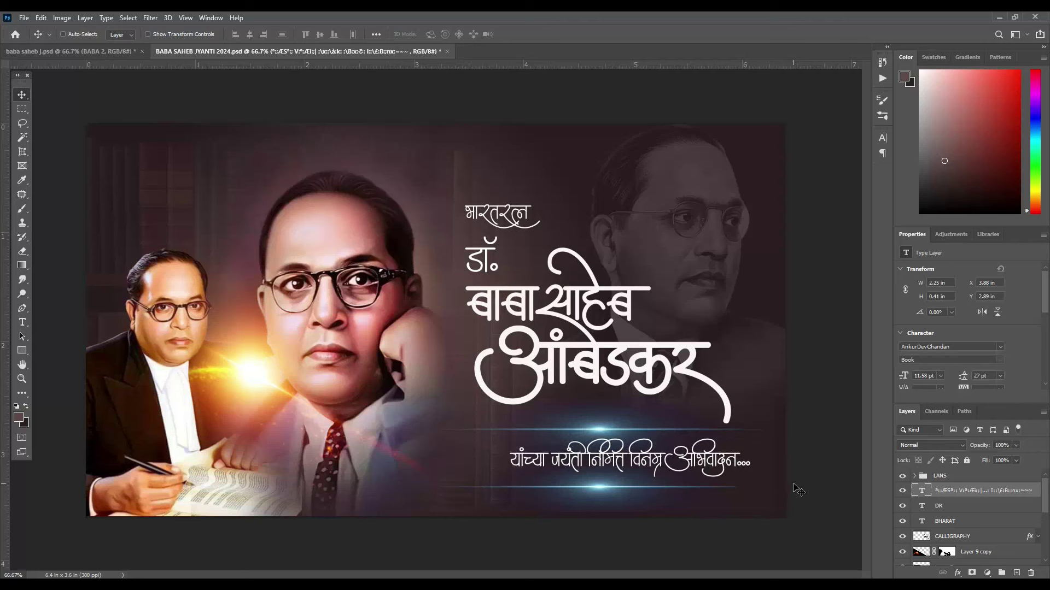
key(ctrl+t)
drag(507, 436, 471, 430)
click(542, 35)
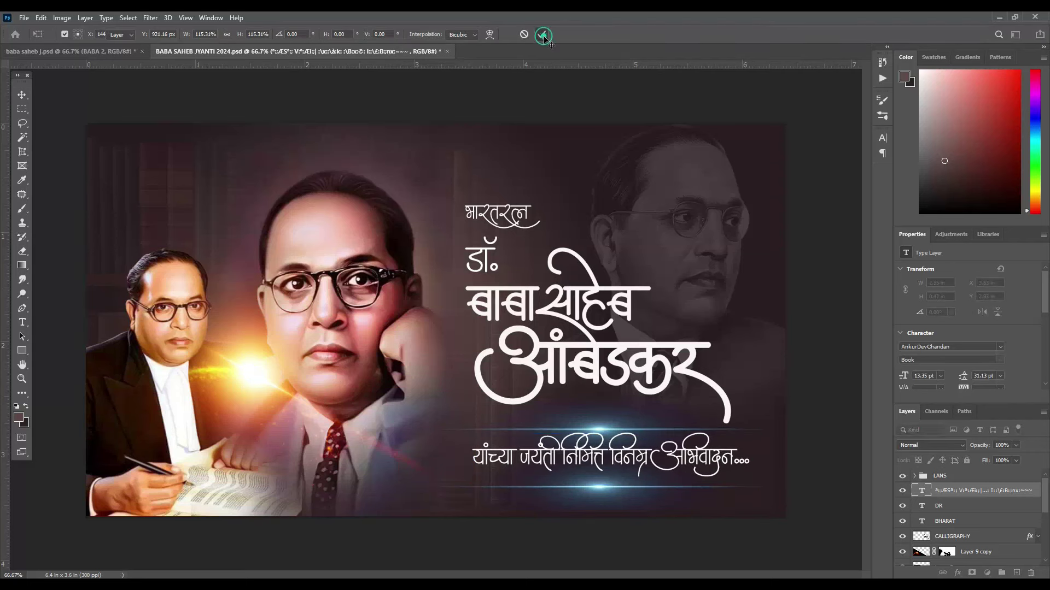
key(shift+Left)
key(shift+Left)
key(shift+Down)
key(shift+Down)
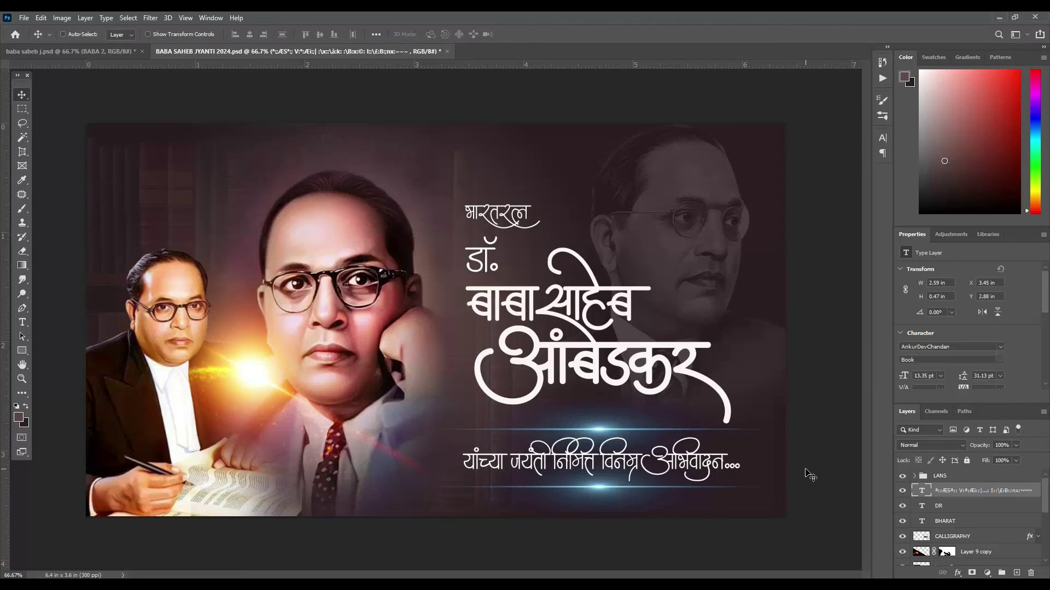
Step: Add a Color Balance adjustment layer nudged slightly toward yellow
click(987, 573)
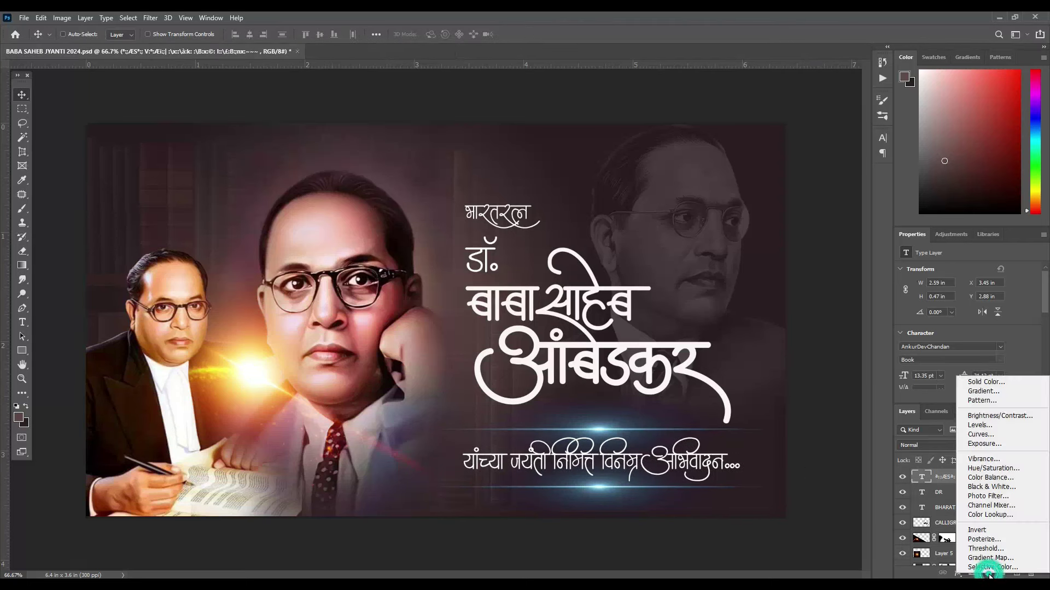
click(995, 478)
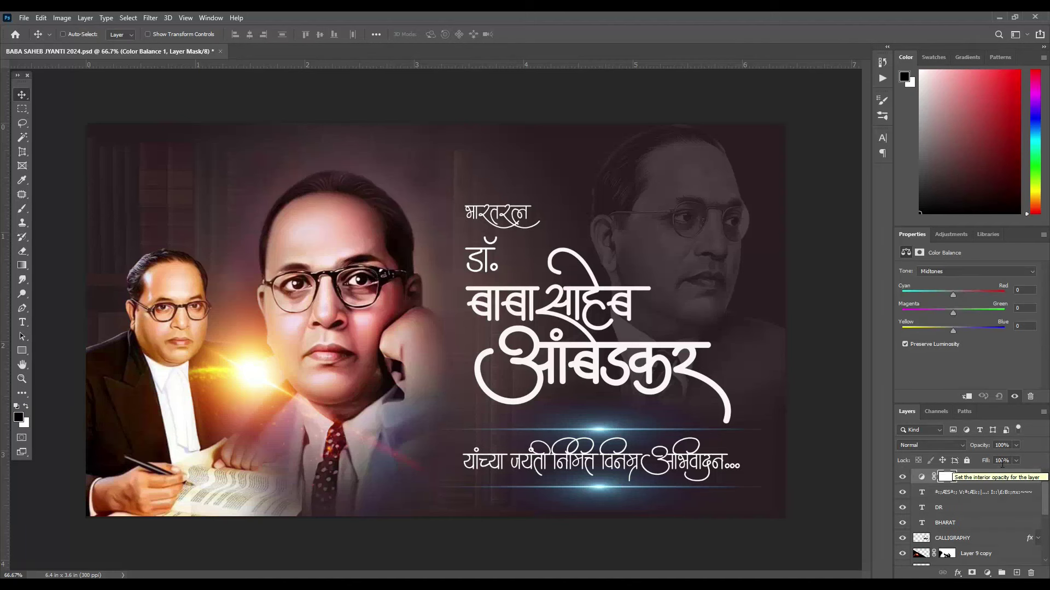
click(952, 330)
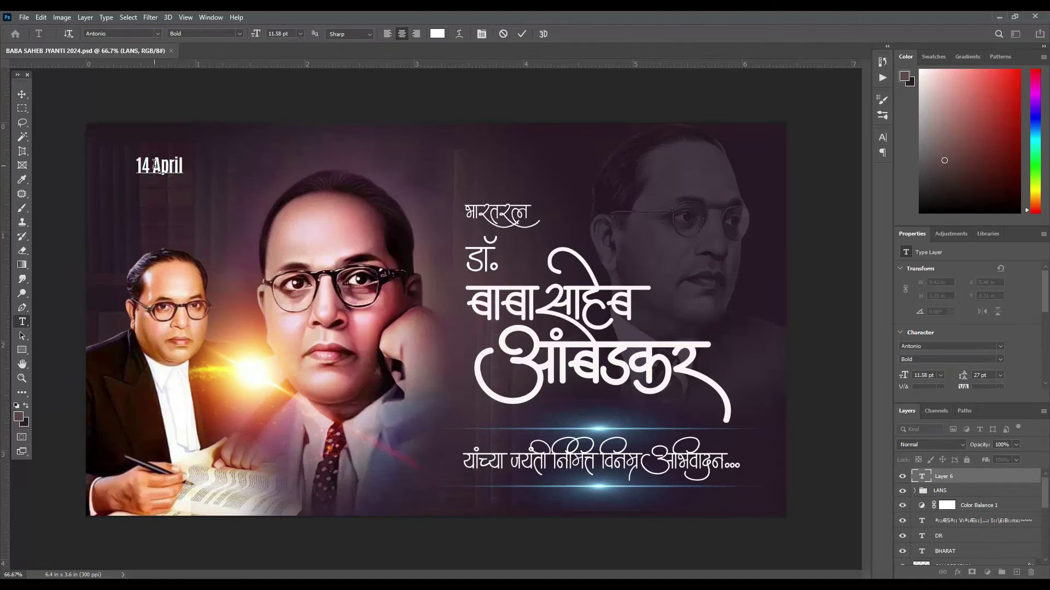
Step: Cut the date down to '14' and add a separate 'April' text layer in HolidayFree script
drag(217, 165, 164, 165)
key(BackSpace)
click(521, 34)
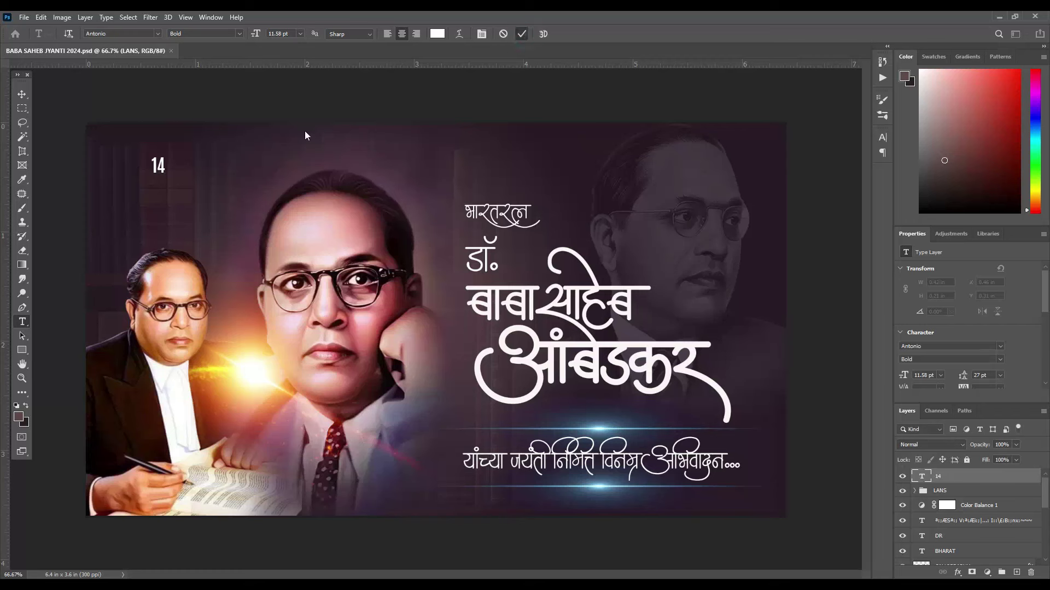
click(146, 198)
text(April)
key(ctrl+a)
click(157, 34)
click(164, 82)
key(ctrl+Return)
Step: Scale the 14 up and move April beside it at the top-left
key(v)
ctrl+click(159, 165)
key(ctrl+t)
mouse_move(165, 174)
mouse_down()
mouse_move(197, 219)
mouse_move(145, 176)
mouse_move(164, 221)
mouse_up()
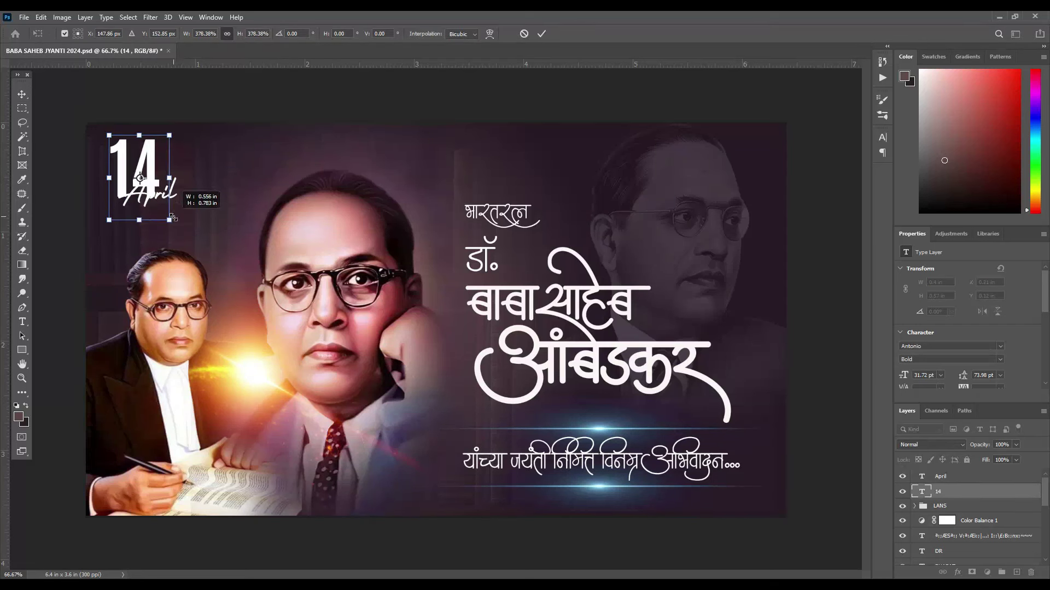
key(Return)
right_click(148, 197)
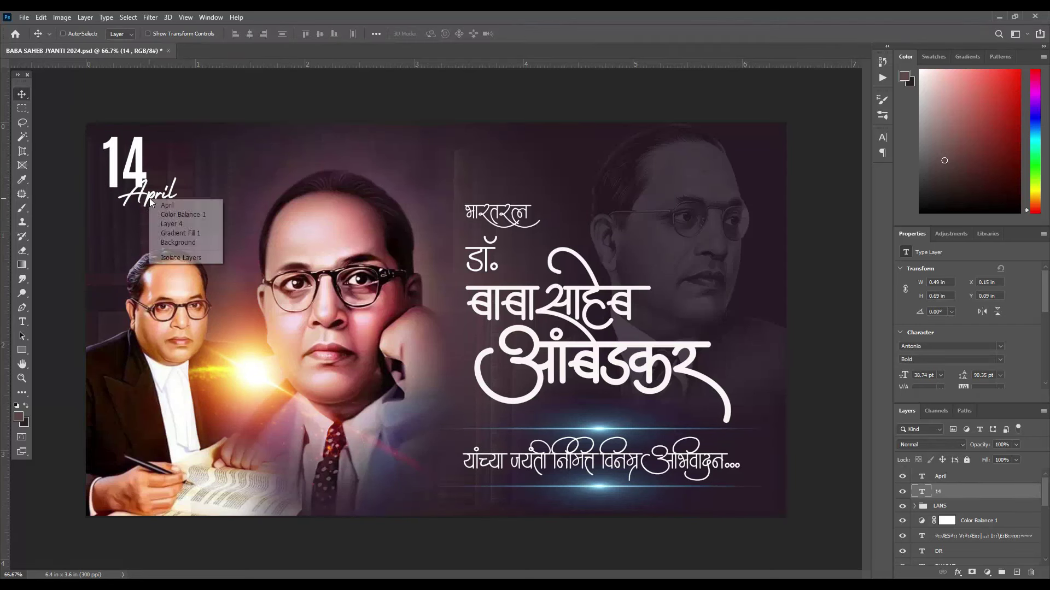
click(164, 205)
drag(156, 196, 167, 184)
Step: Give the April layer a 3 px outside stroke in a dark colour sampled from the banner
double_click(977, 479)
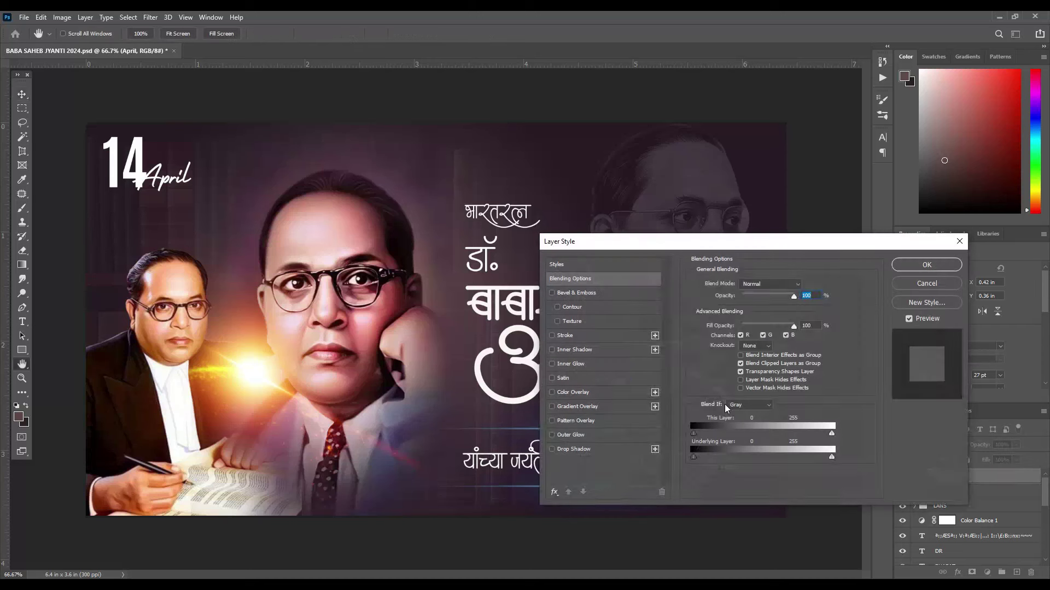
click(601, 335)
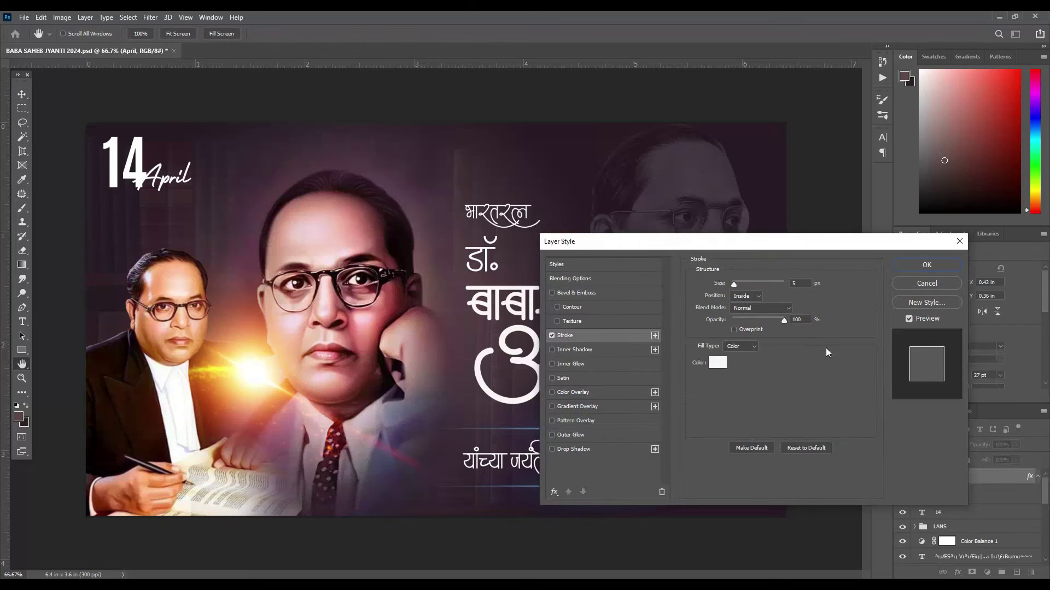
click(759, 300)
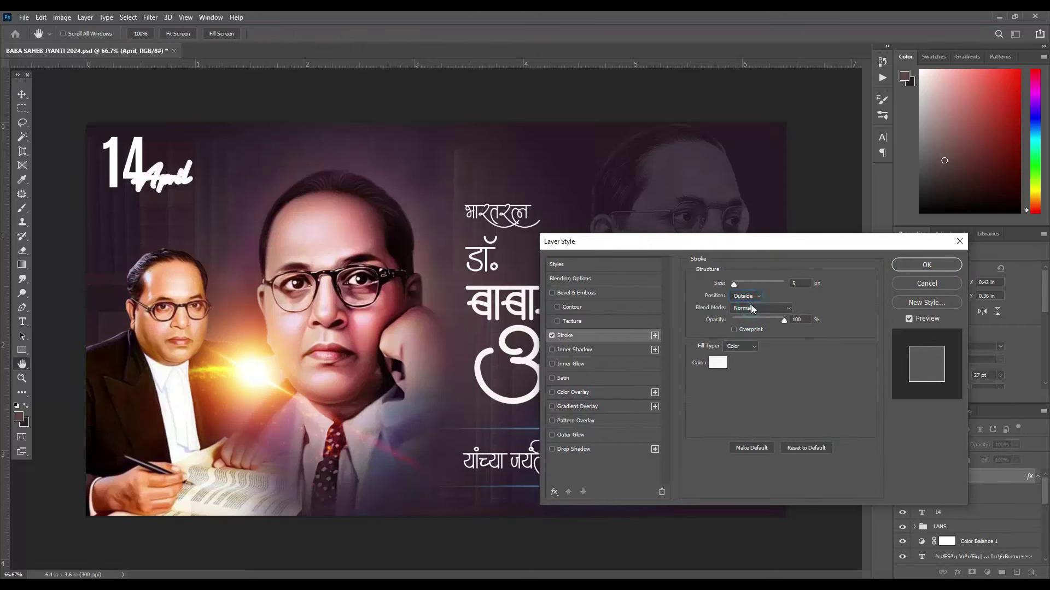
click(718, 362)
click(202, 130)
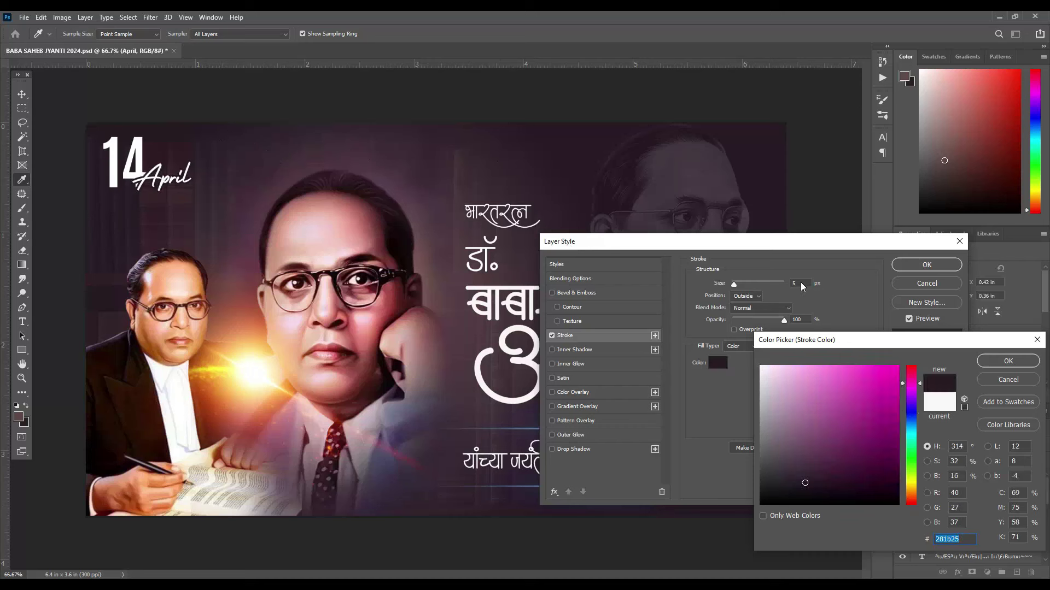
click(1009, 361)
click(800, 284)
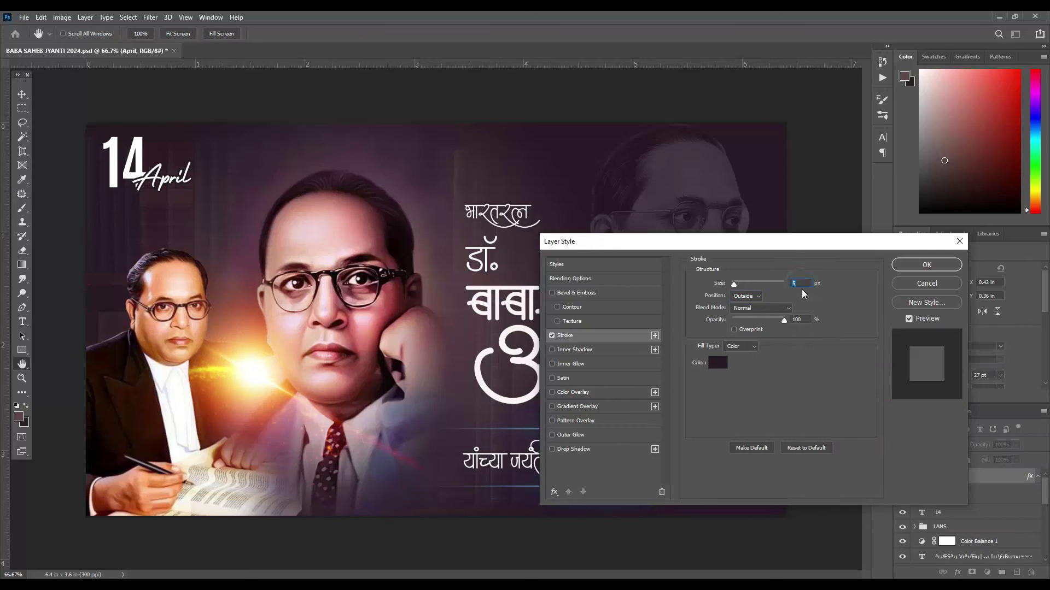
key(Down)
key(Down)
click(908, 267)
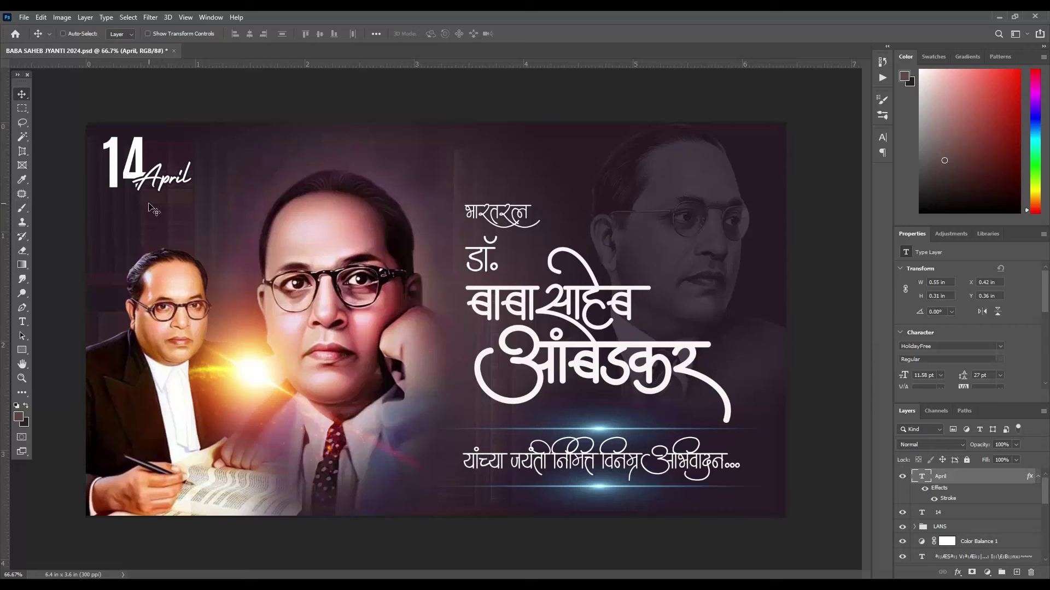
key(ctrl+t)
Step: Tilt April about -15° and enlarge it to roughly 122%
drag(197, 203, 204, 193)
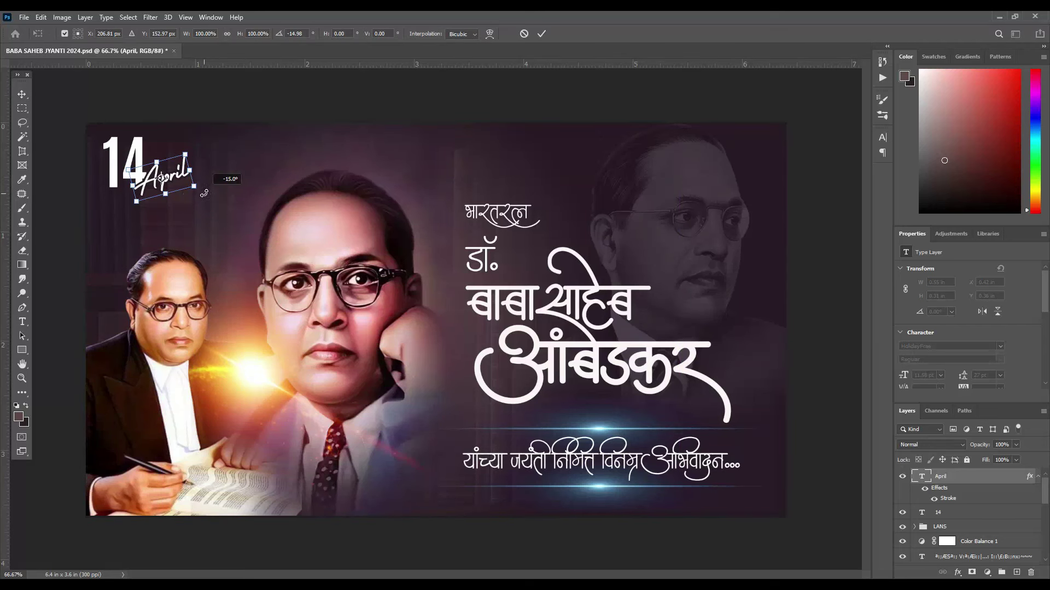
click(541, 34)
mouse_move(163, 183)
mouse_down()
mouse_move(150, 187)
mouse_move(203, 148)
mouse_up()
key(ctrl+t)
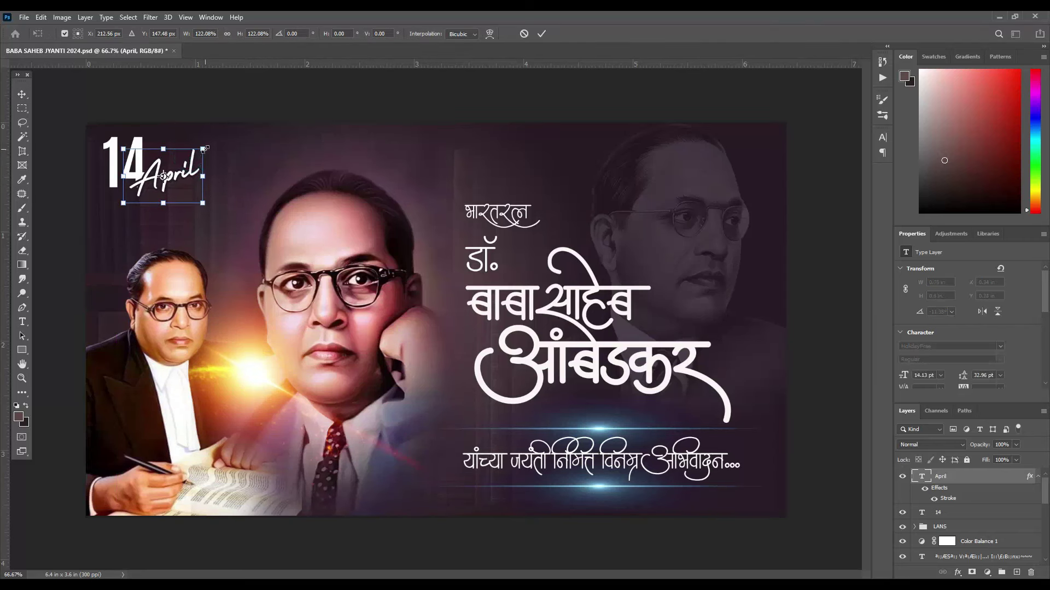
click(541, 33)
Step: Change the 14's font to Gotham Bold
click(158, 36)
click(140, 66)
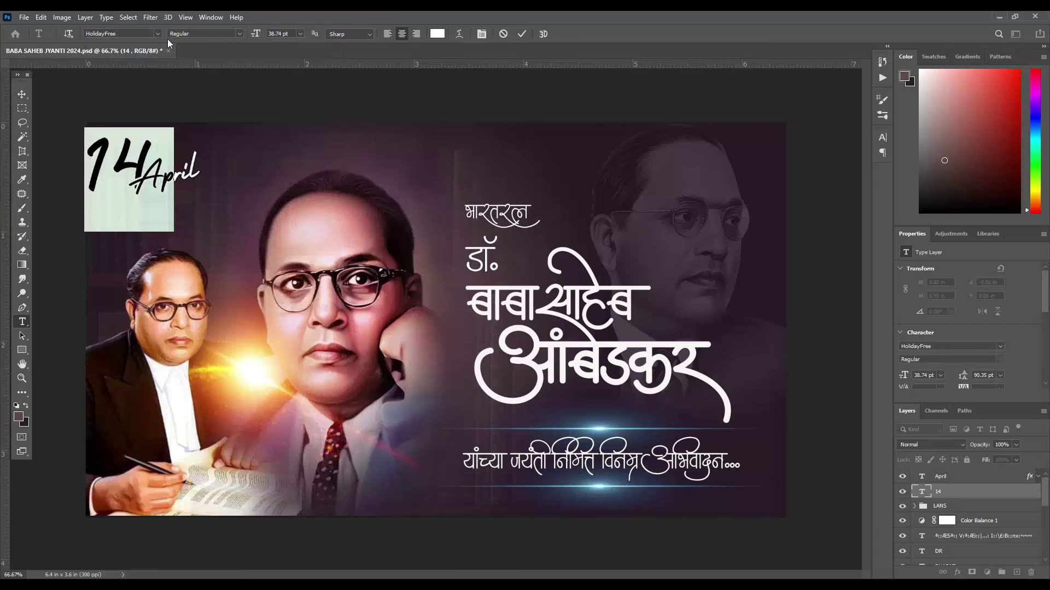
click(159, 36)
text(goth)
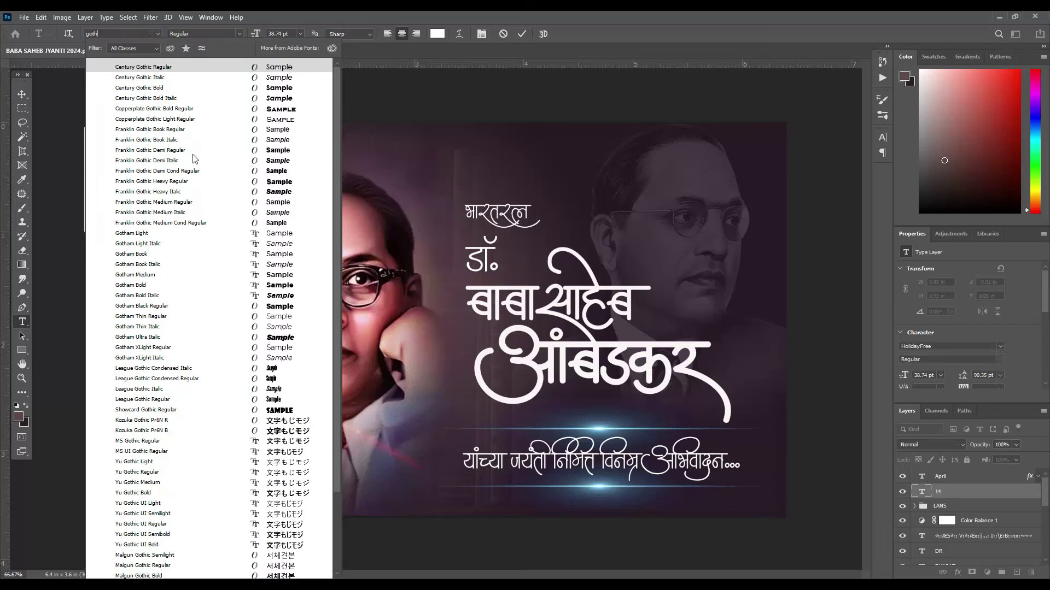
click(170, 286)
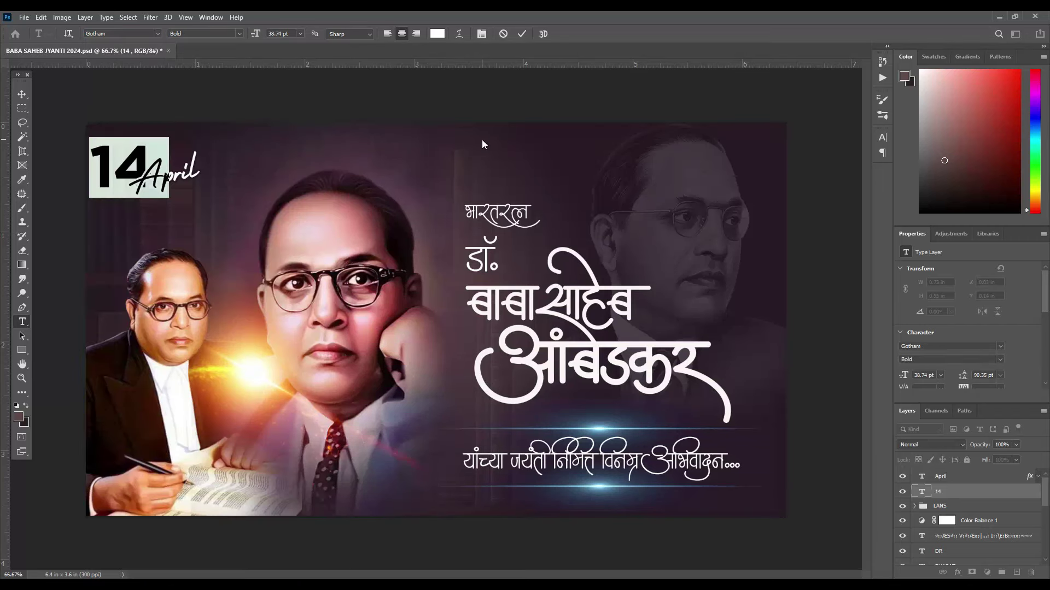
click(521, 34)
Step: Nudge April down-left and shift the 14 slightly up and right
click(22, 94)
drag(159, 178, 154, 189)
right_click(143, 152)
click(159, 164)
key(ctrl+t)
drag(134, 179, 161, 193)
click(542, 34)
Step: Select both the 14 and April layers and move the whole date up and right
right_click(161, 193)
click(164, 195)
ctrl+click(975, 493)
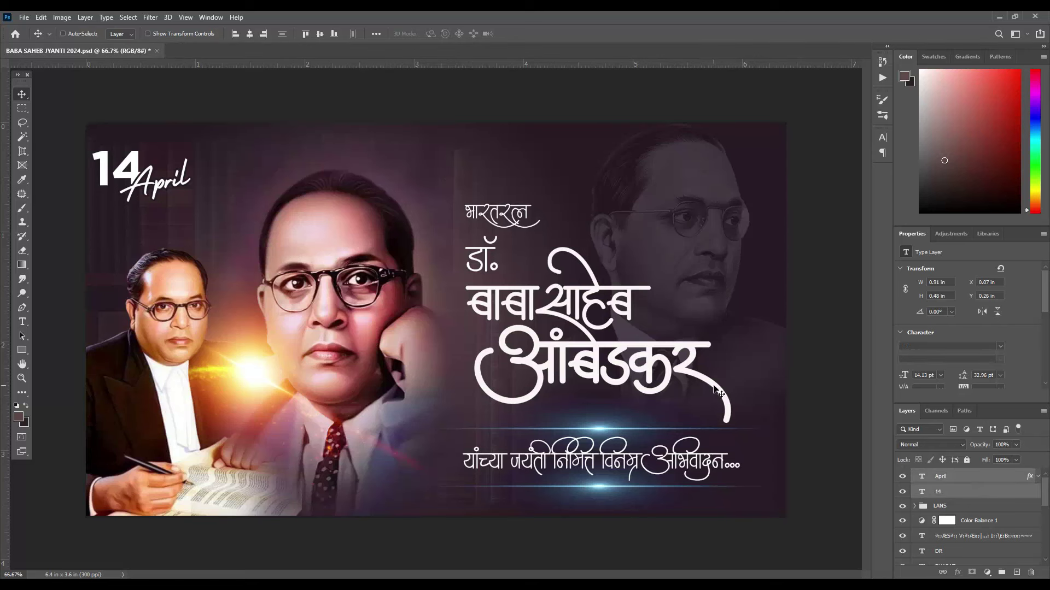
drag(717, 389, 705, 380)
Step: Add a drop shadow to the 14 in a dark mauve sampled from the banner
key(Right)
key(Right)
key(Right)
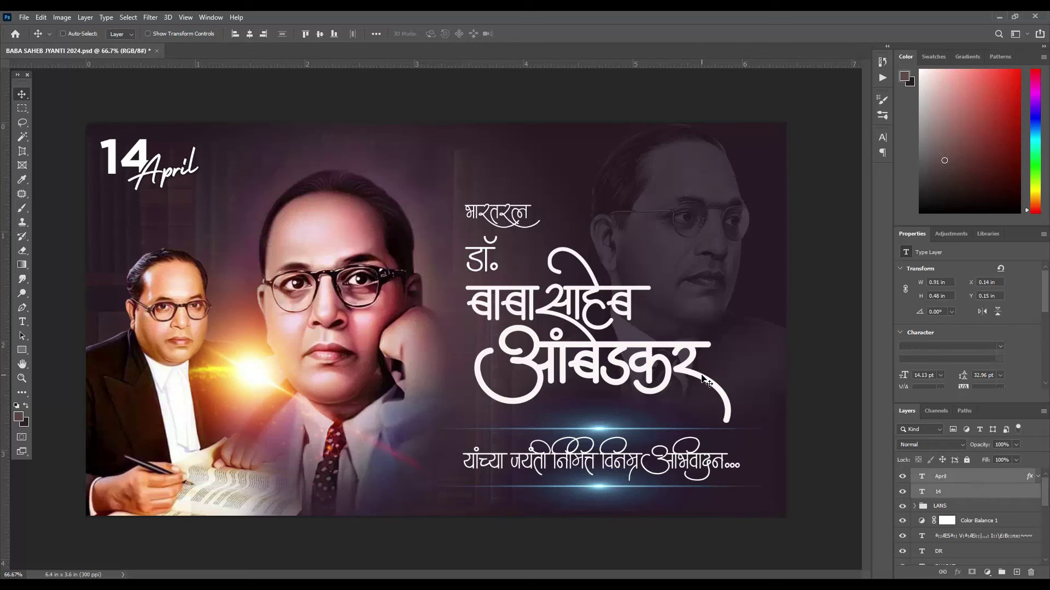
double_click(1012, 492)
click(612, 449)
click(804, 285)
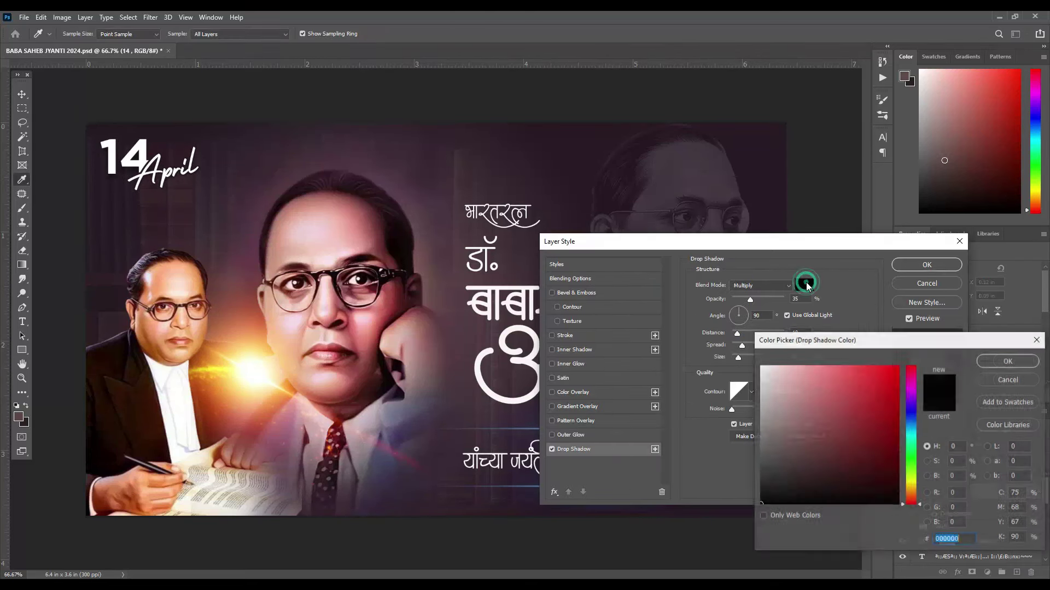
click(280, 185)
click(771, 368)
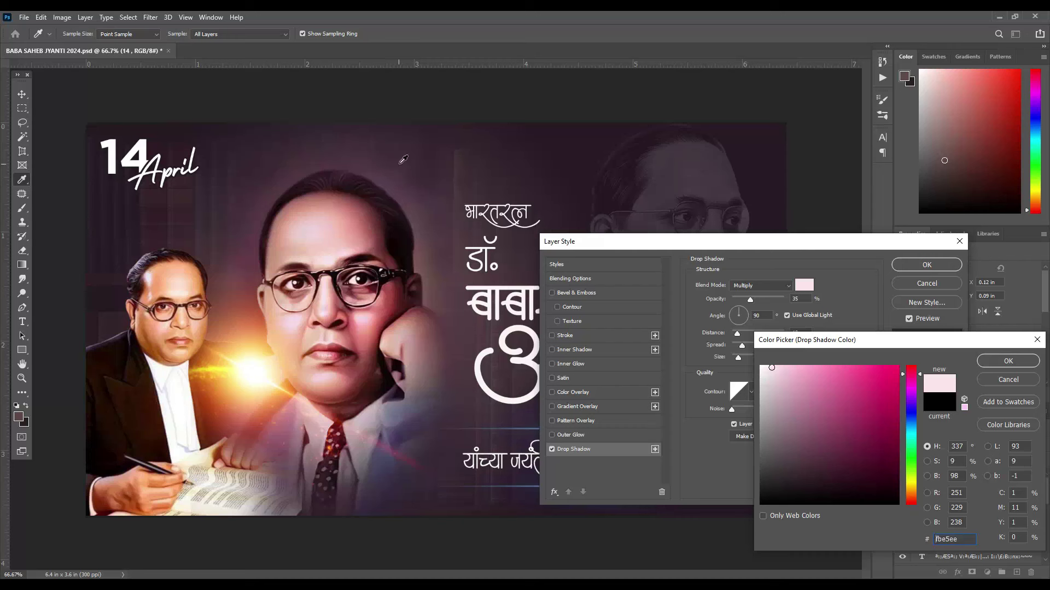
click(269, 198)
Step: Set the 14's shadow distance to 10 px and apply the drop shadow
click(1008, 361)
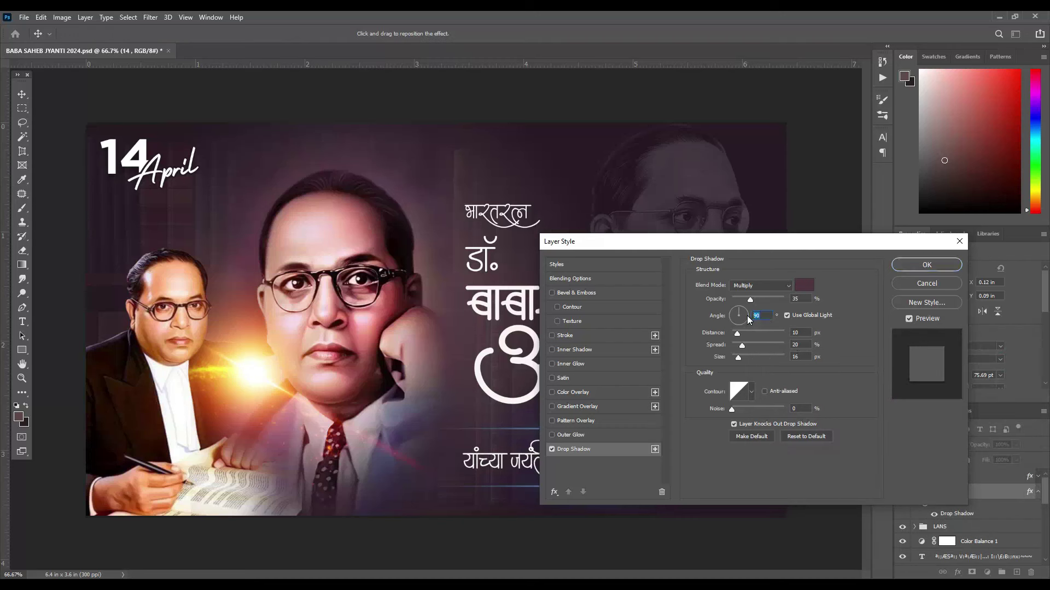
click(740, 334)
click(731, 357)
drag(740, 333, 762, 349)
click(927, 265)
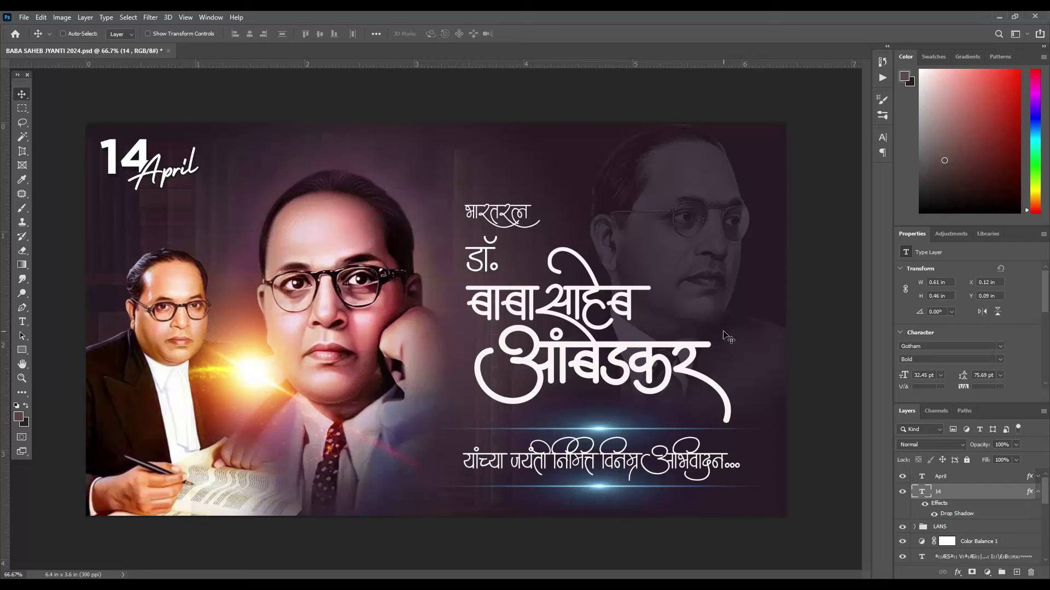
ctrl+click(728, 338)
double_click(1000, 476)
Step: Strengthen the CALLIGRAPHY drop shadow: darker opacity, distance 12 px, size 10 px, spread 8
click(703, 353)
drag(574, 164, 749, 121)
mouse_move(879, 179)
mouse_down()
mouse_move(913, 179)
mouse_move(892, 186)
mouse_up()
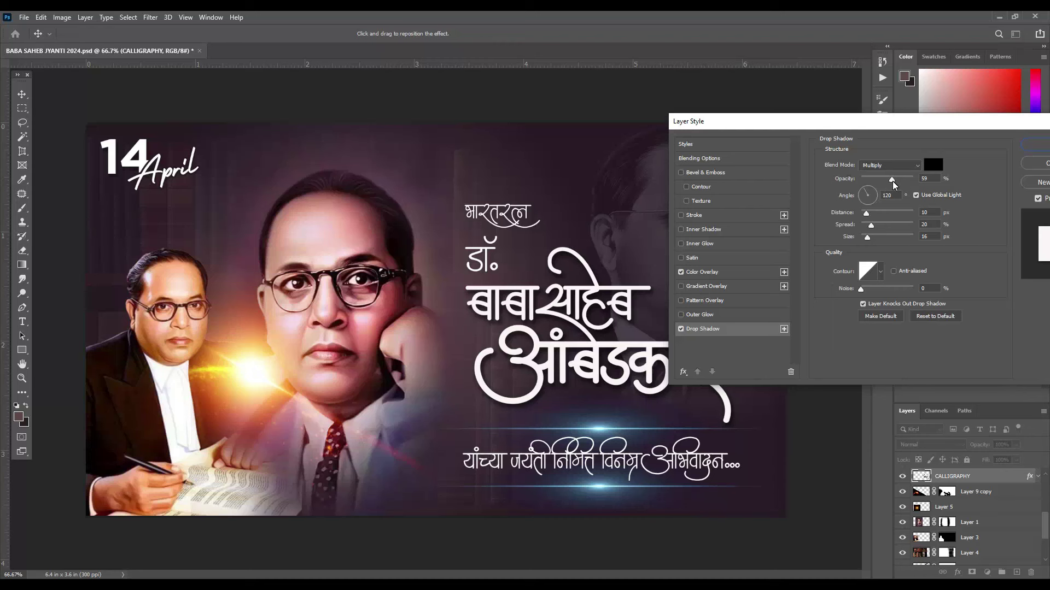
click(892, 180)
drag(866, 213, 867, 213)
mouse_move(879, 226)
mouse_down()
mouse_move(866, 237)
mouse_move(865, 226)
mouse_up()
mouse_move(747, 128)
mouse_down()
mouse_move(798, 110)
mouse_move(634, 156)
mouse_up()
click(937, 176)
Step: Copy the CALLIGRAPHY layer style and paste it onto the DR layer
right_click(987, 504)
click(929, 291)
right_click(965, 474)
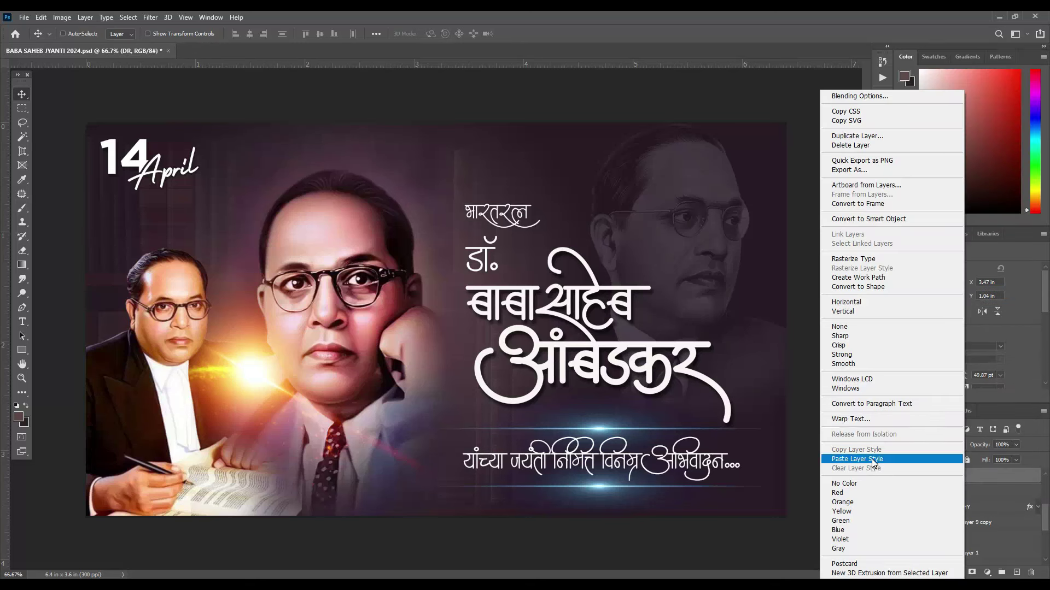
click(872, 458)
click(1038, 476)
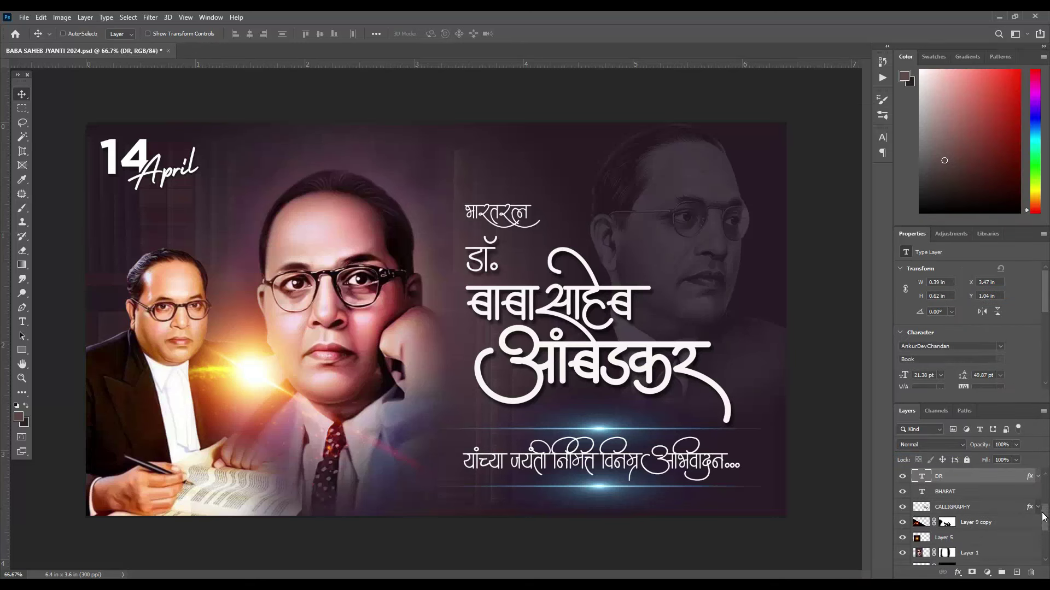
scroll(973, 514, up, 2)
click(902, 505)
Step: Paste the copied CALLIGRAPHY layer style onto the BHARAT layer
right_click(497, 214)
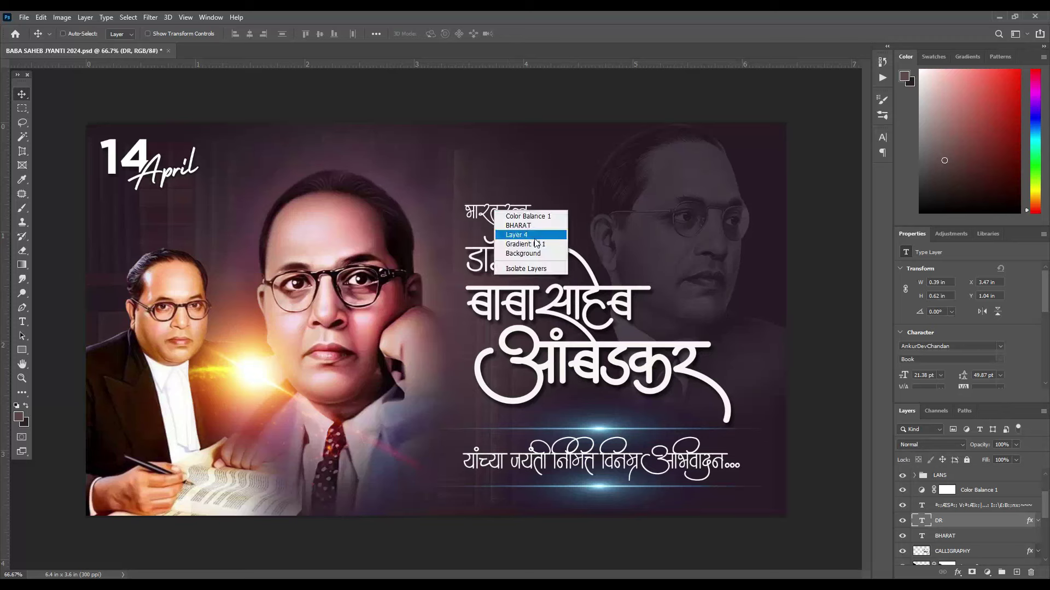
click(520, 239)
right_click(993, 536)
click(954, 412)
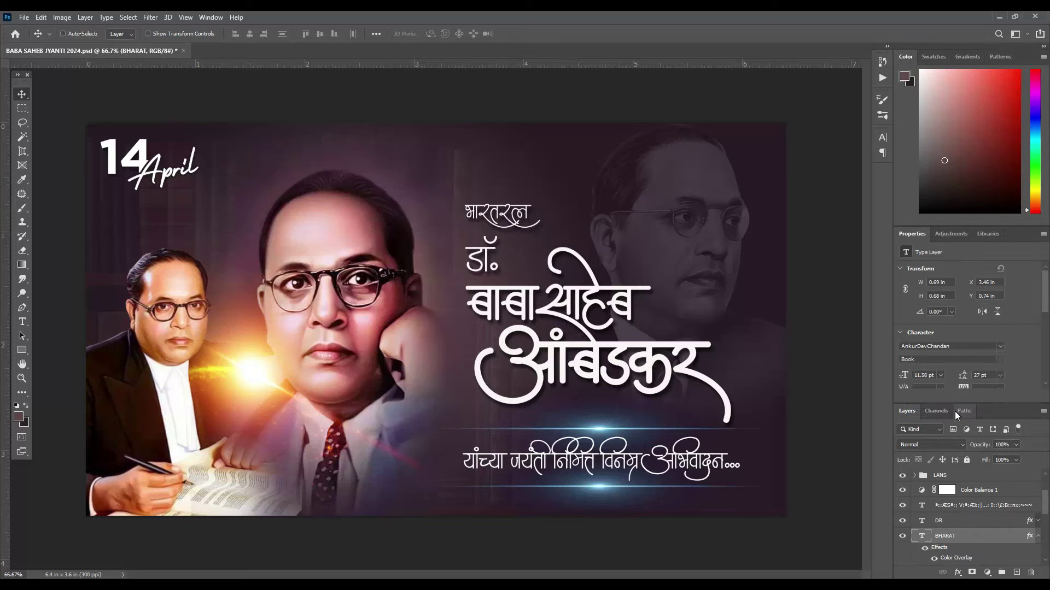